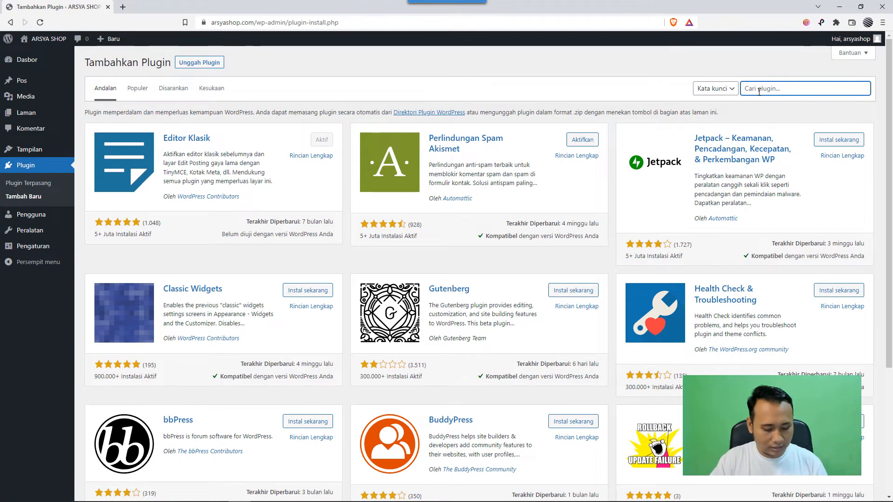
# - Search the plugin directory for "rankmath", then install and activate the Rank Math SEO plugin
pyautogui.write('math')
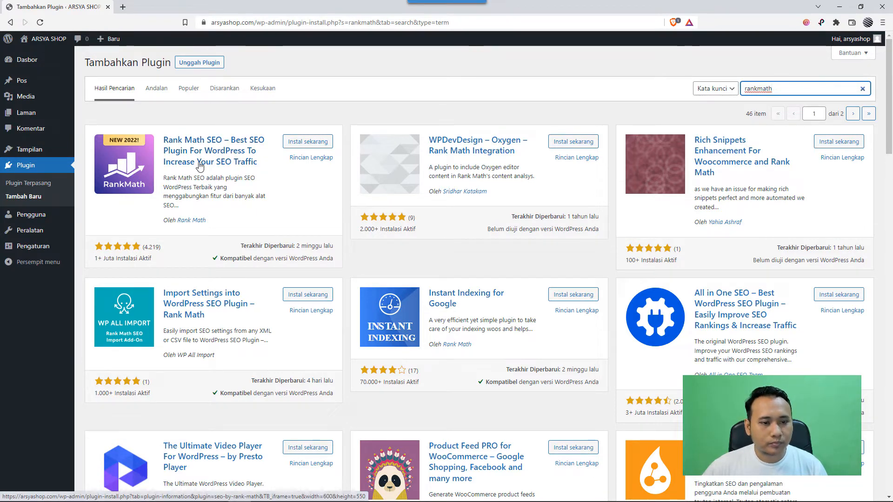
pyautogui.click(308, 144)
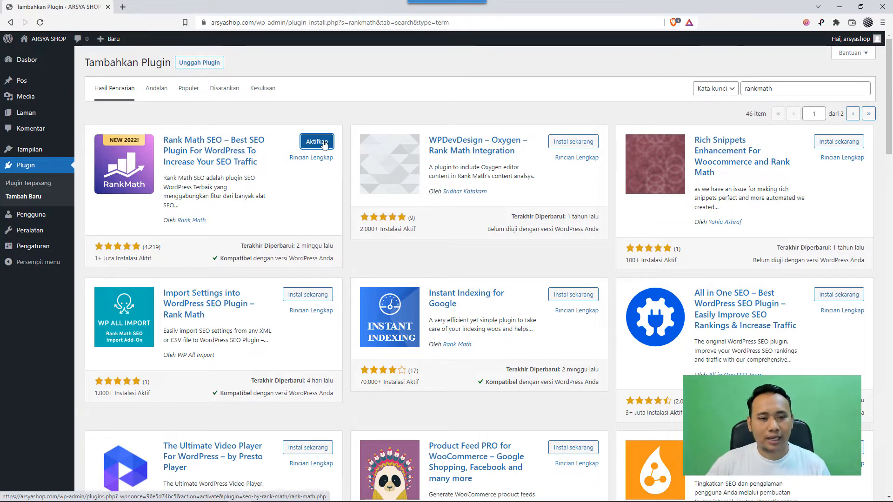
pyautogui.click(315, 143)
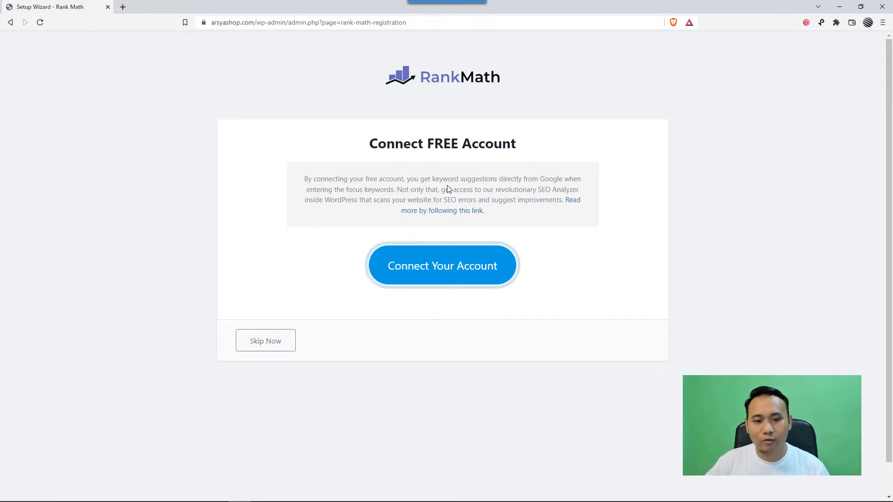
# - Connect a free Rank Math account by signing in with Google, and activate the Rank Math Free Plan for the site
pyautogui.click(460, 275)
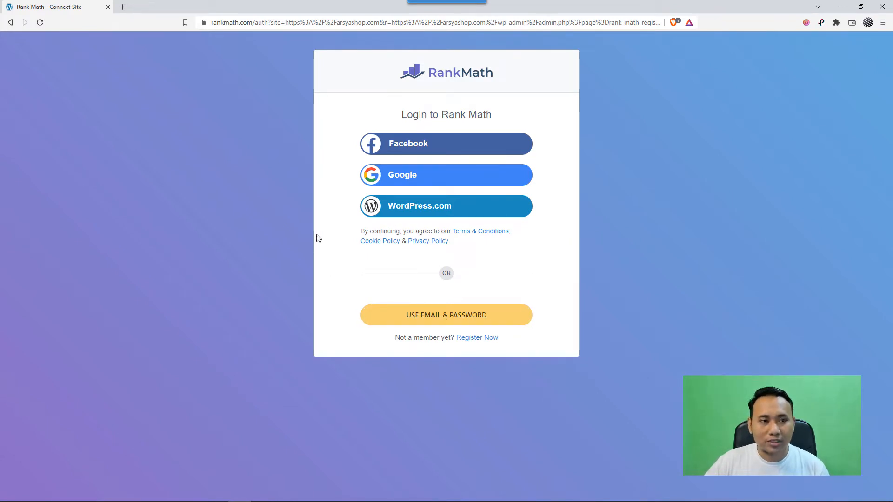
pyautogui.click(414, 179)
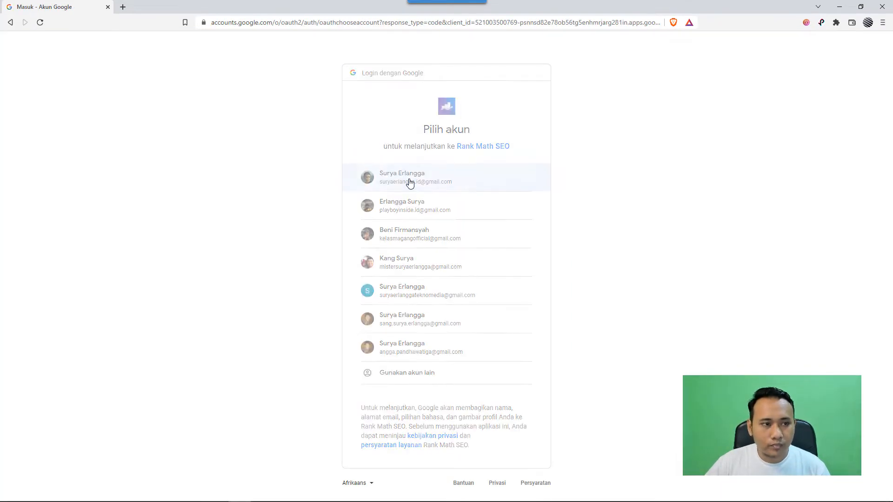
pyautogui.click(410, 183)
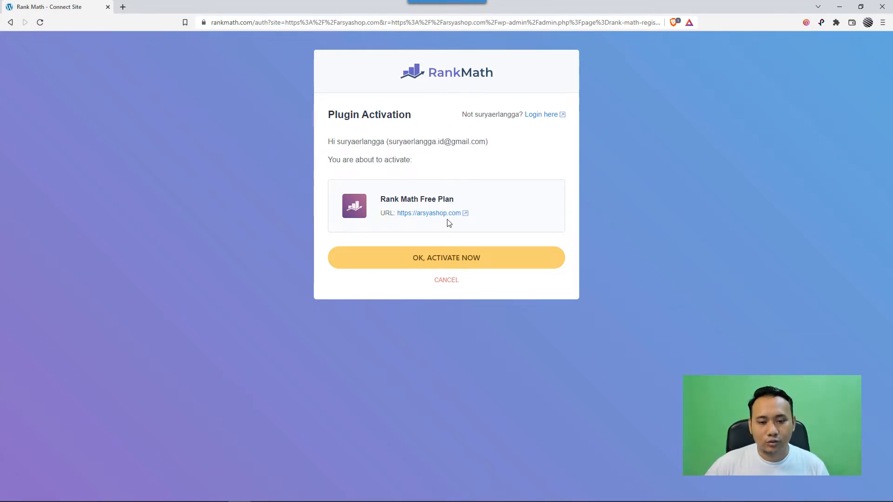
pyautogui.click(453, 260)
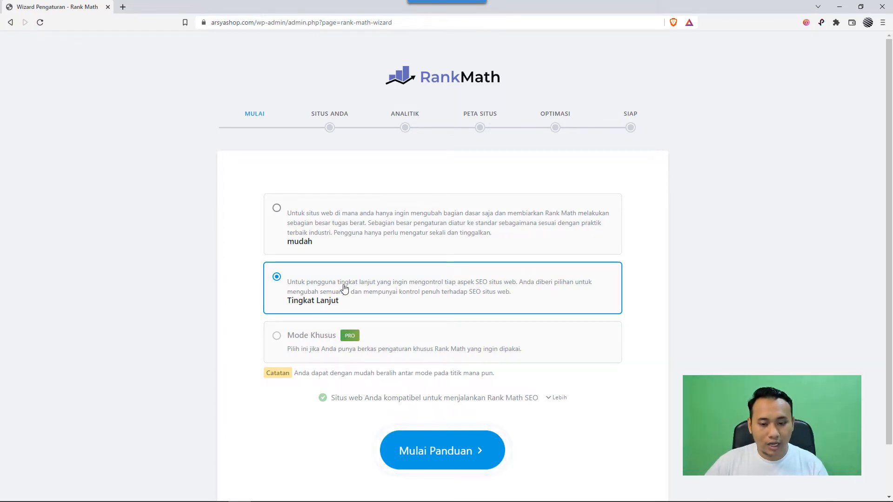
# - Start the Rank Math setup wizard in the Tingkat Lanjut mode
pyautogui.scroll(-1, 344, 289)
pyautogui.scroll(-1, 345, 290)
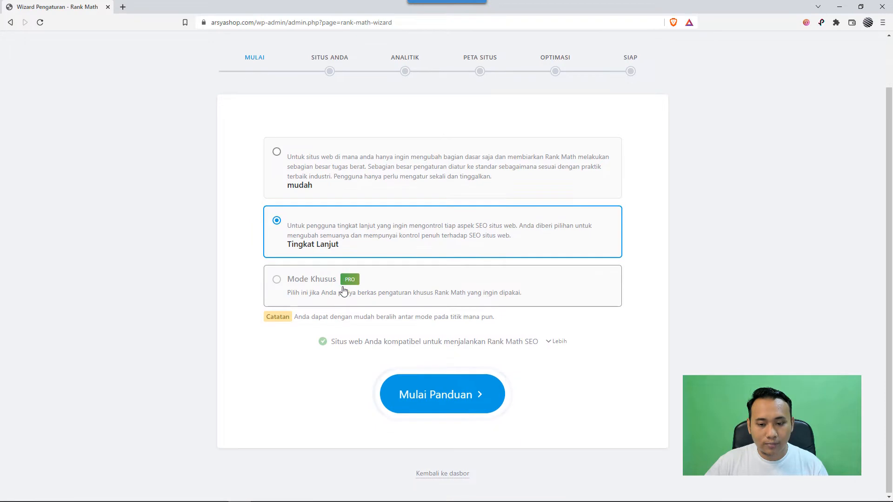
pyautogui.click(450, 398)
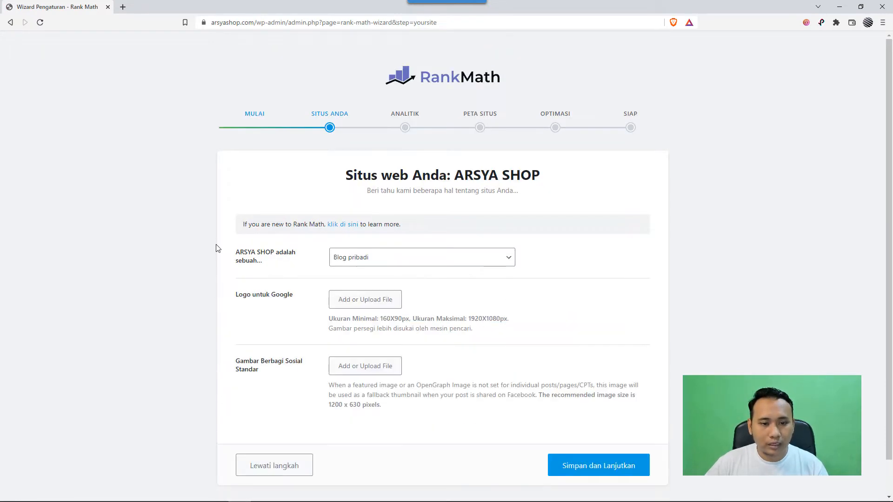
# - Set the ARSYA SHOP site type to Toko web
pyautogui.scroll(-1, 213, 244)
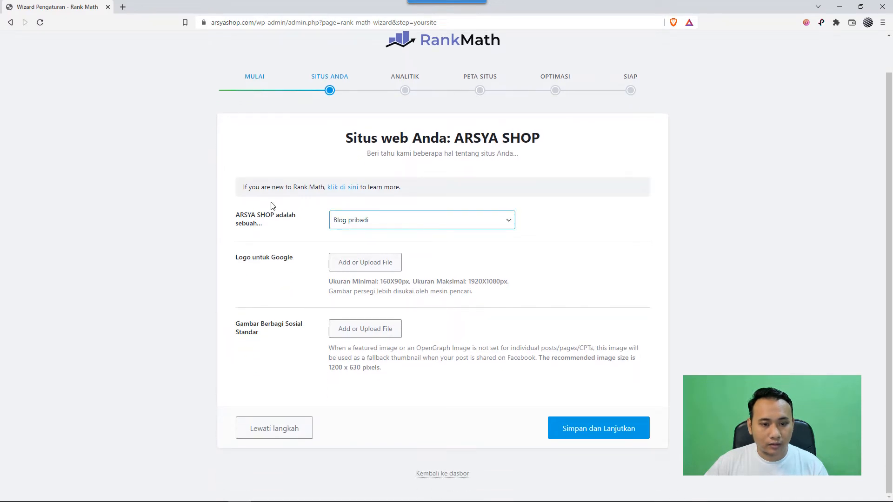
pyautogui.click(269, 222)
pyautogui.click(378, 225)
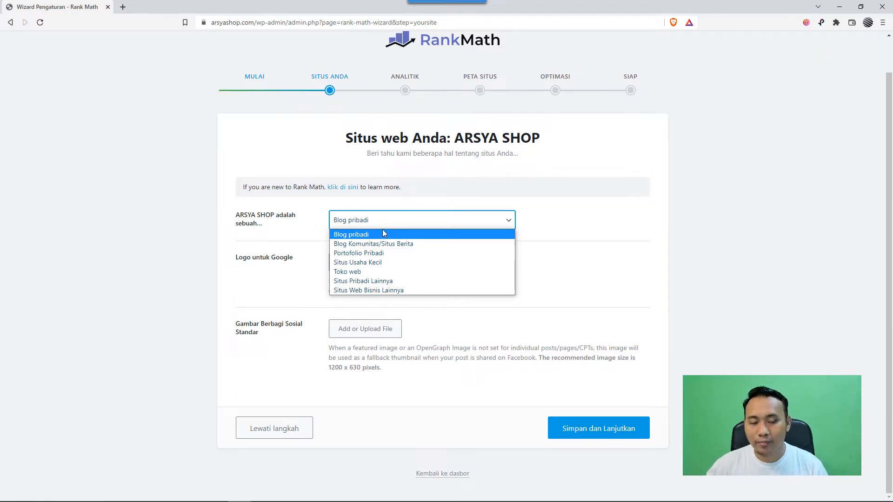
pyautogui.click(356, 272)
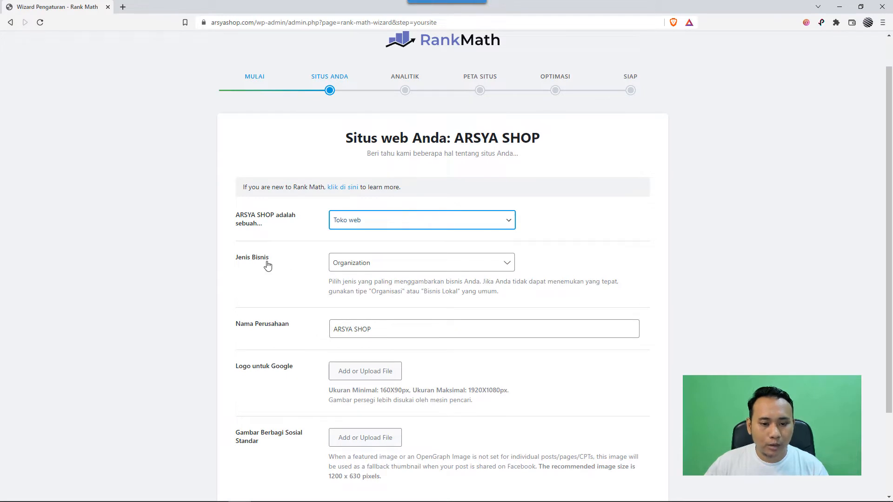
# - Set the business type (Jenis Bisnis) to Local Business
pyautogui.click(350, 268)
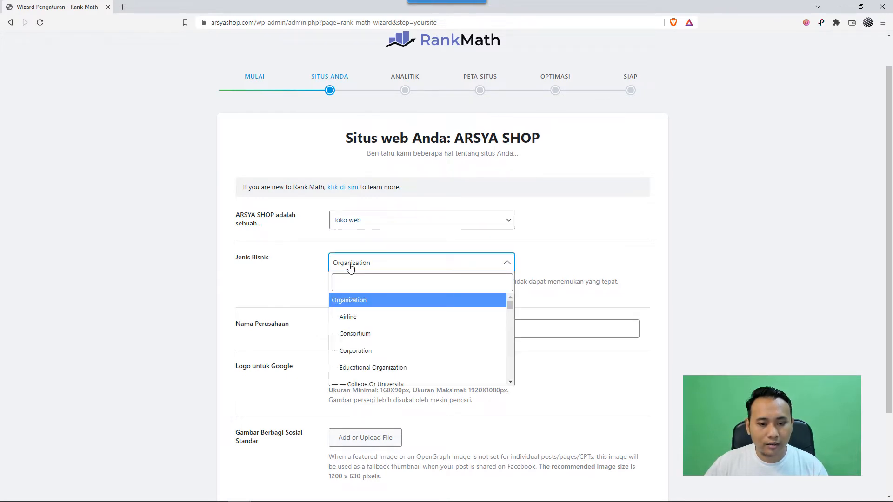
pyautogui.scroll(-3, 392, 311)
pyautogui.scroll(-2, 393, 312)
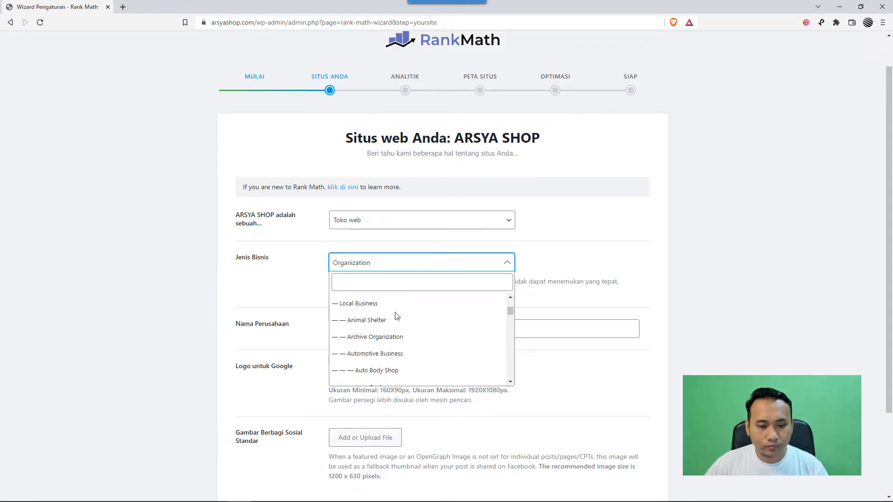
pyautogui.click(379, 287)
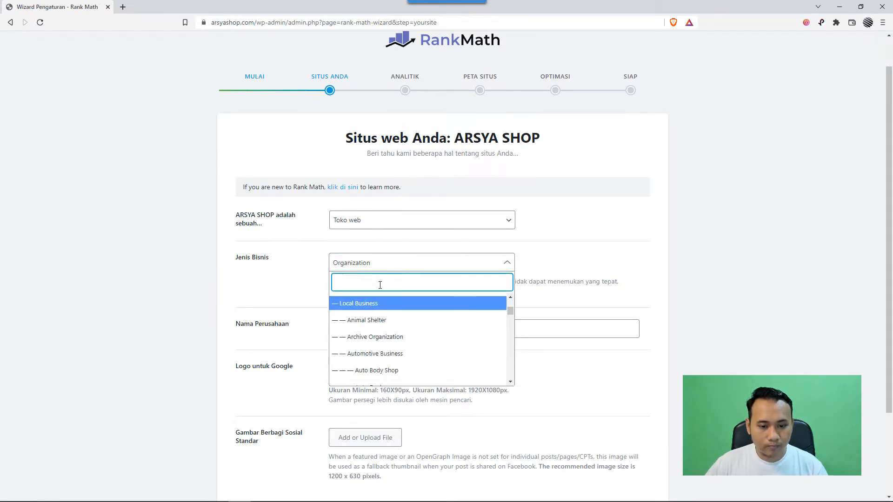
pyautogui.write('g')
pyautogui.press('BackSpace')
pyautogui.scroll(-5, 379, 324)
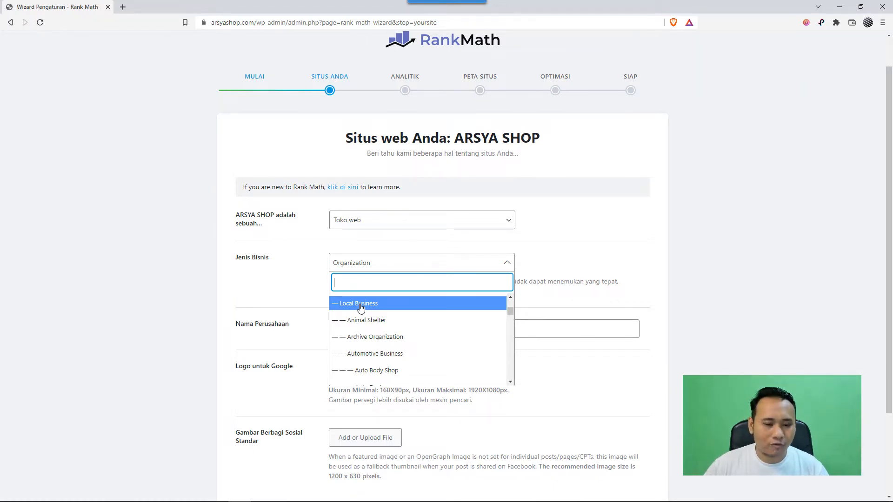
pyautogui.click(359, 305)
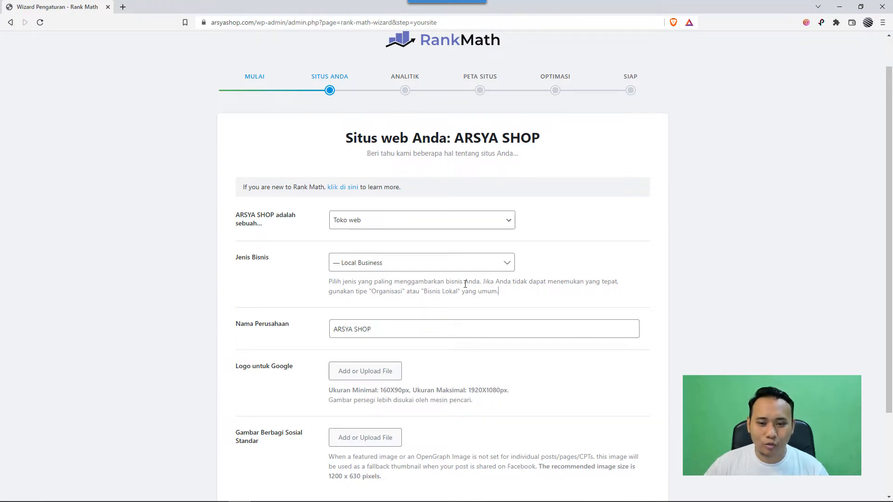
pyautogui.click(504, 264)
pyautogui.scroll(-2, 447, 334)
pyautogui.scroll(-6, 448, 334)
pyautogui.scroll(-6, 429, 349)
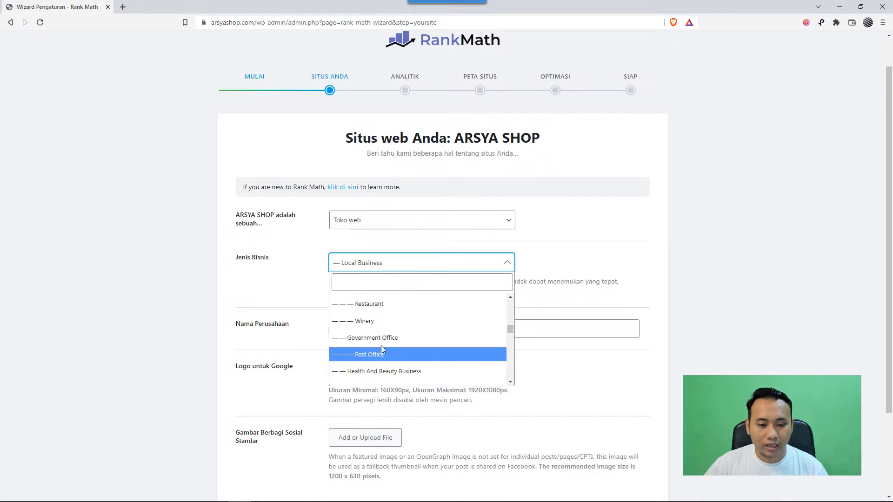
pyautogui.click(296, 284)
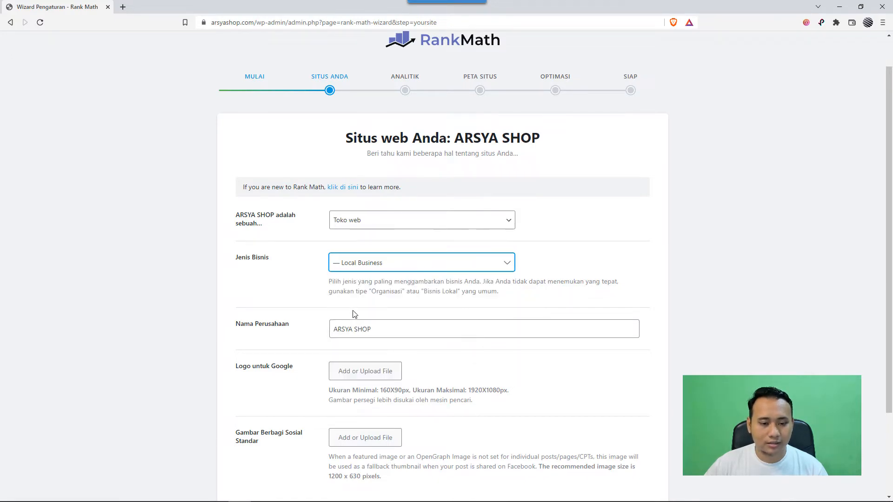
# - Save the site details without adding a logo or social sharing image, and continue to the Analitik stage
pyautogui.scroll(-3, 275, 311)
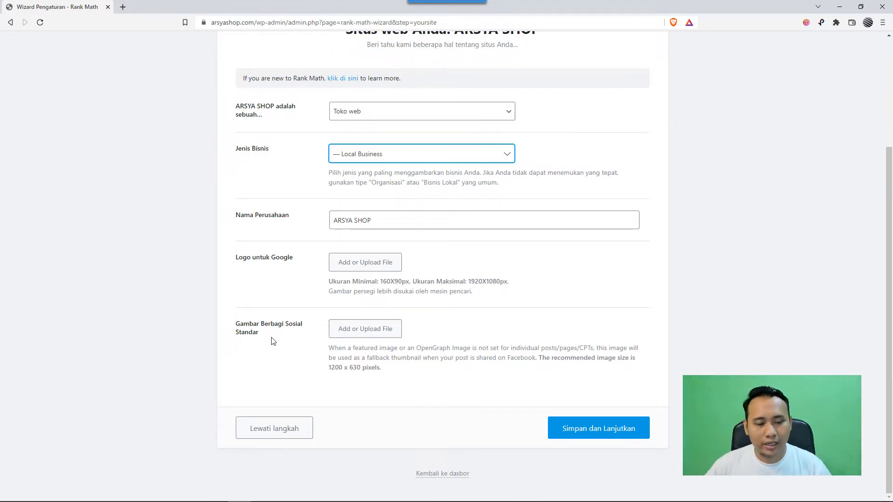
pyautogui.click(282, 346)
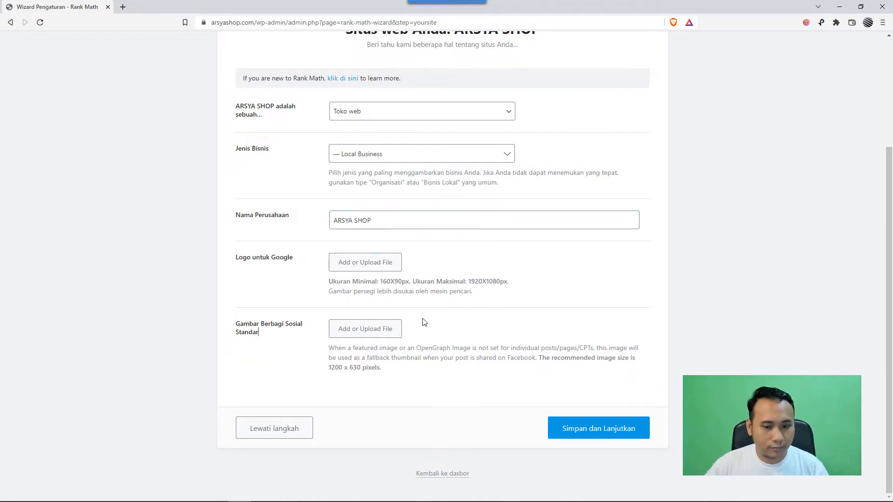
pyautogui.click(596, 431)
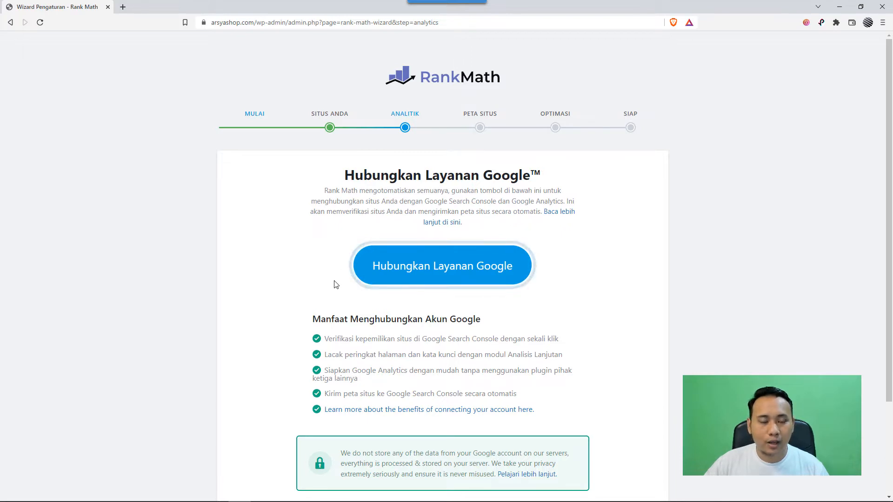
# - Start connecting Google services to Rank Math and choose the Google account to link
pyautogui.scroll(-3, 325, 279)
pyautogui.scroll(2, 303, 273)
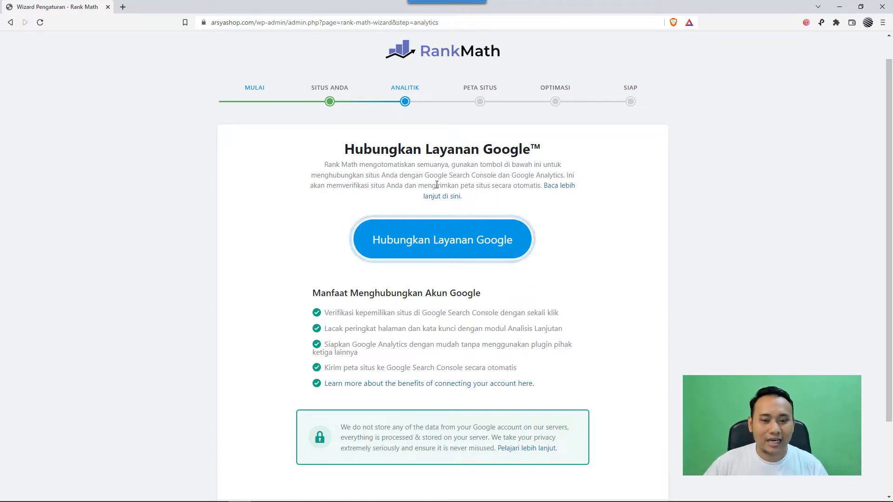
pyautogui.click(449, 247)
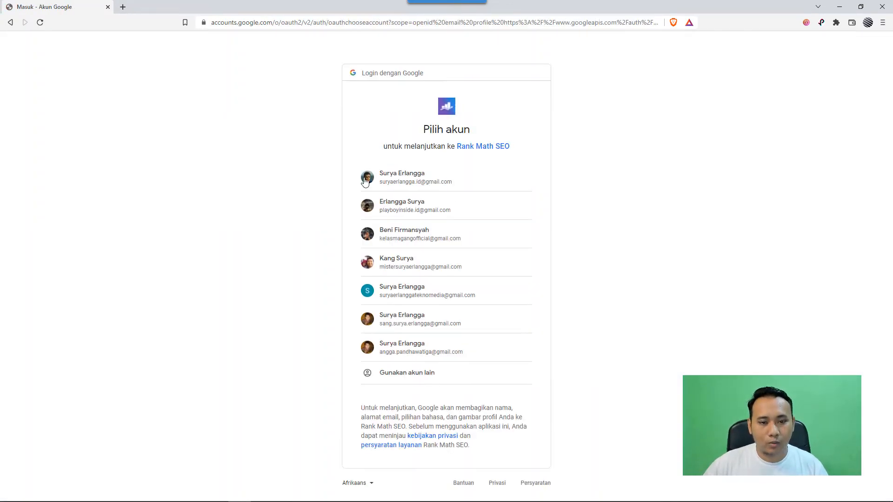
pyautogui.click(365, 180)
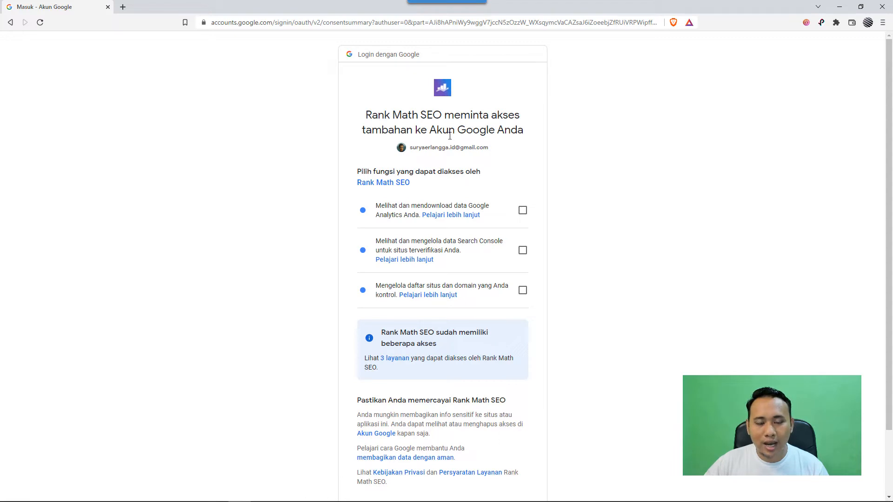
# - Grant Rank Math SEO the Google Analytics, Search Console and site and domain list permissions, and continue
pyautogui.scroll(-1, 462, 158)
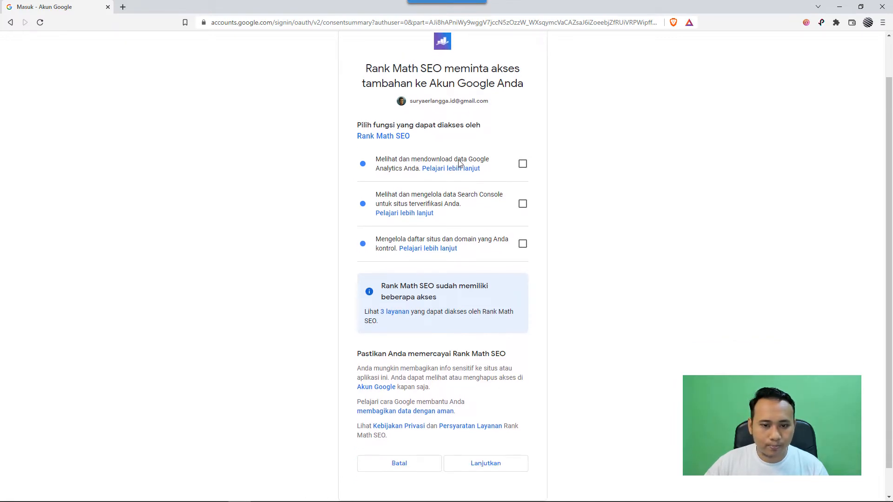
pyautogui.click(523, 165)
pyautogui.click(522, 203)
pyautogui.click(522, 245)
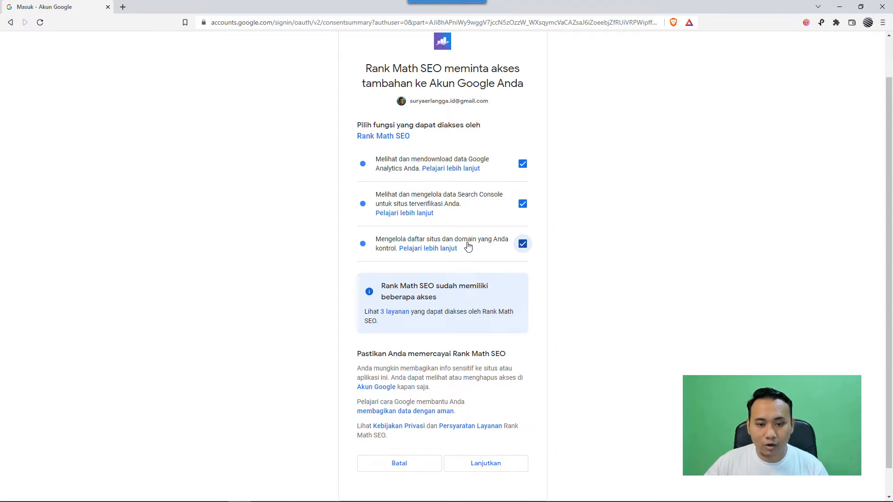
pyautogui.scroll(-1, 468, 261)
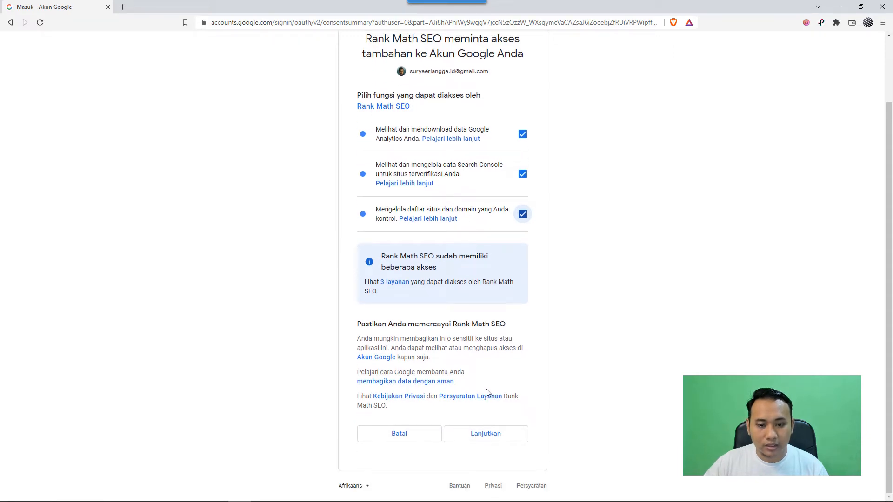
pyautogui.click(483, 434)
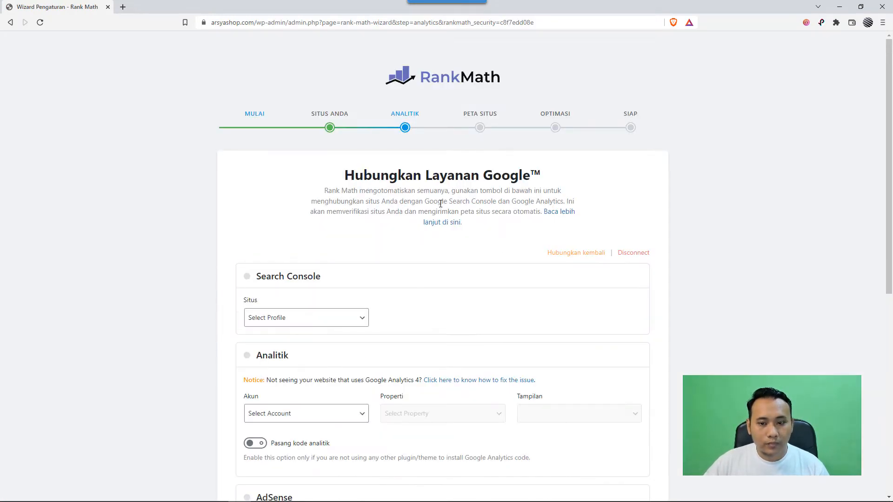
# - Examine the Search Console, Analitik and AdSense connection settings of the linked Google services
pyautogui.scroll(-1, 391, 181)
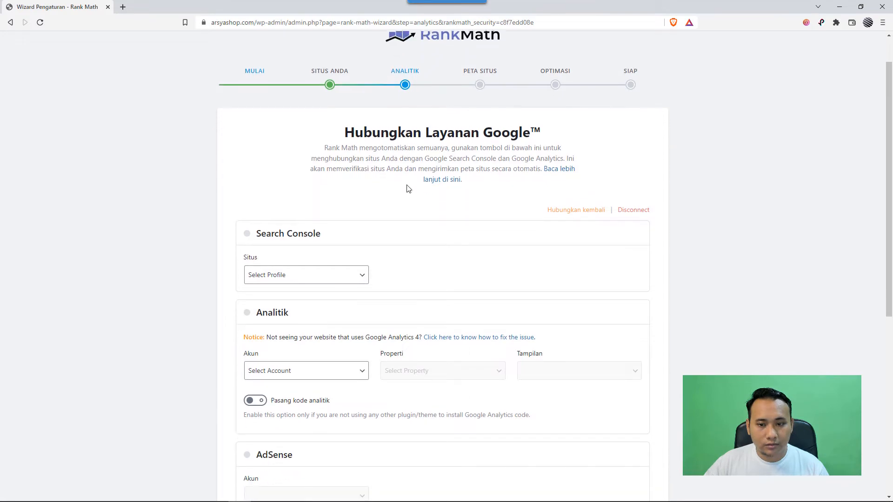
pyautogui.scroll(-1, 400, 179)
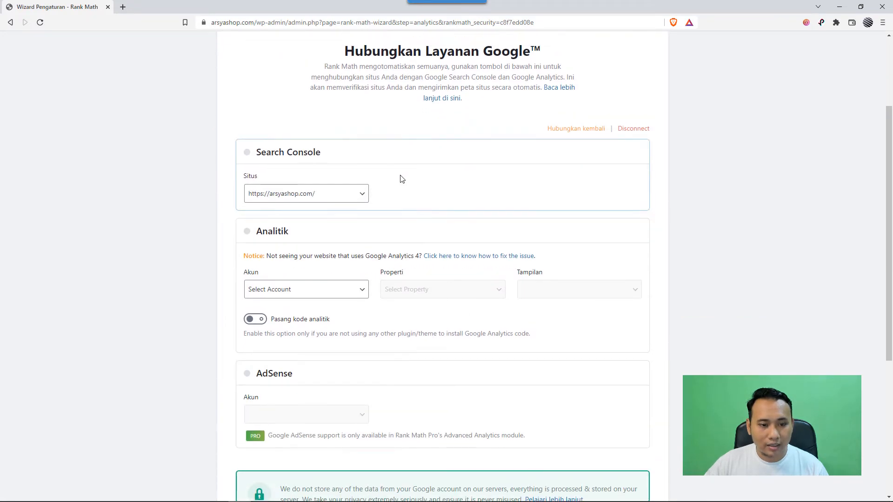
pyautogui.scroll(-2, 327, 193)
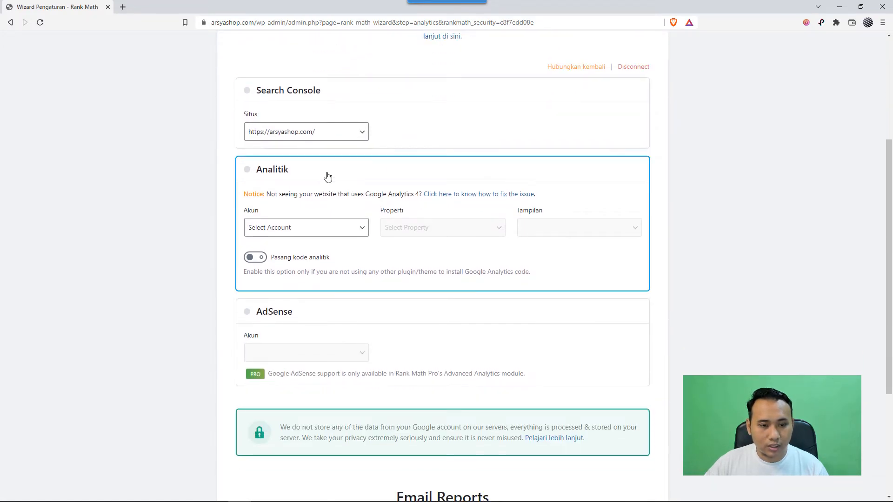
pyautogui.scroll(2, 409, 218)
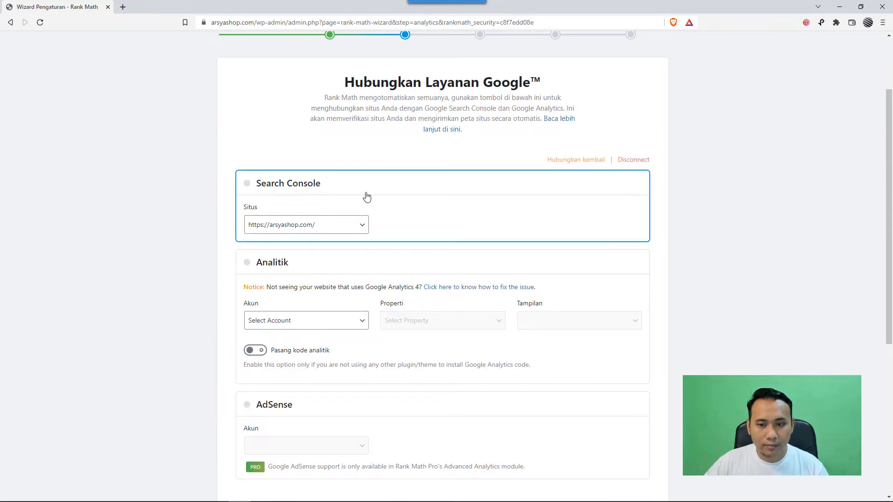
pyautogui.scroll(-4, 386, 201)
pyautogui.scroll(1, 372, 195)
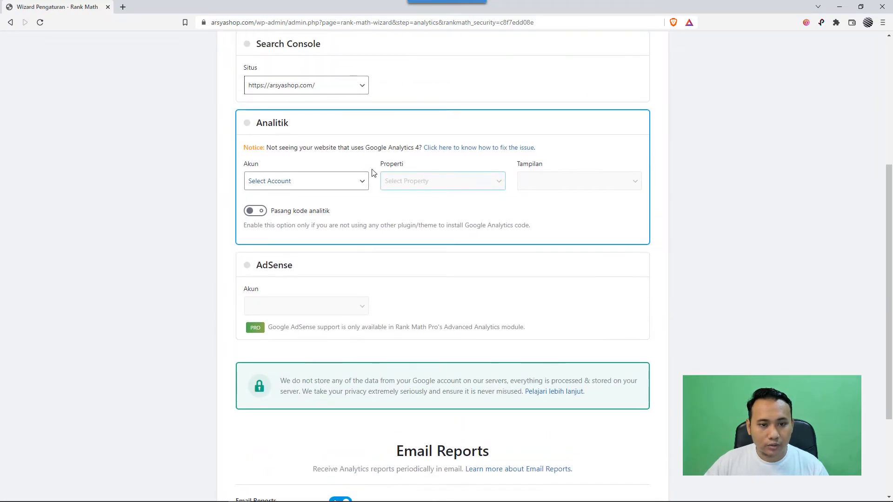
pyautogui.scroll(1, 209, 260)
pyautogui.scroll(1, 210, 251)
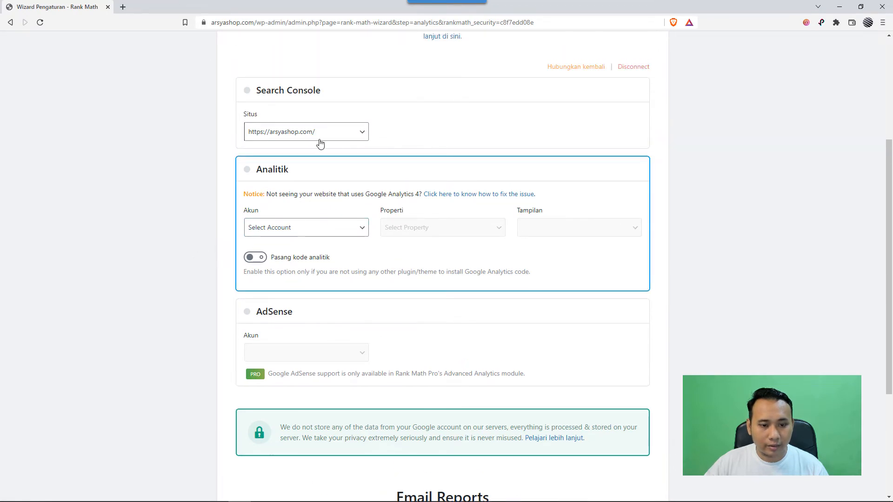
# - Review the Google services settings, keep Email Reports enabled, and save to continue to the Peta Situs stage
pyautogui.scroll(2, 197, 238)
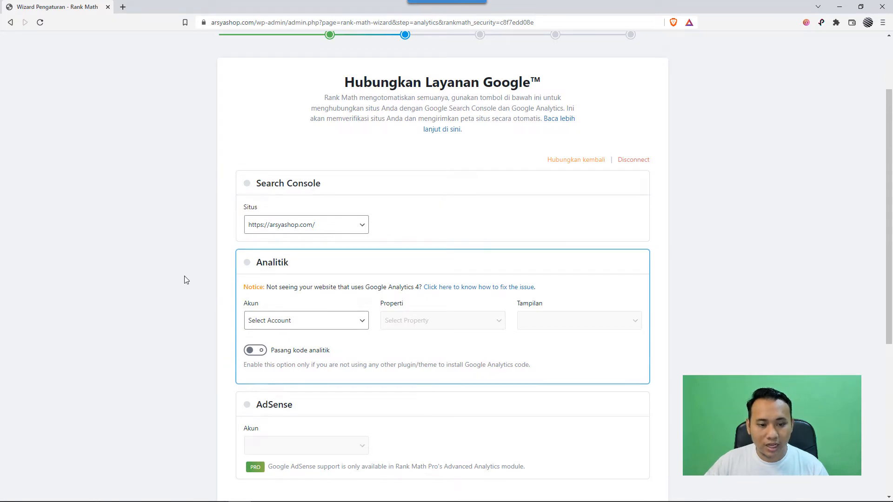
pyautogui.scroll(-1, 184, 280)
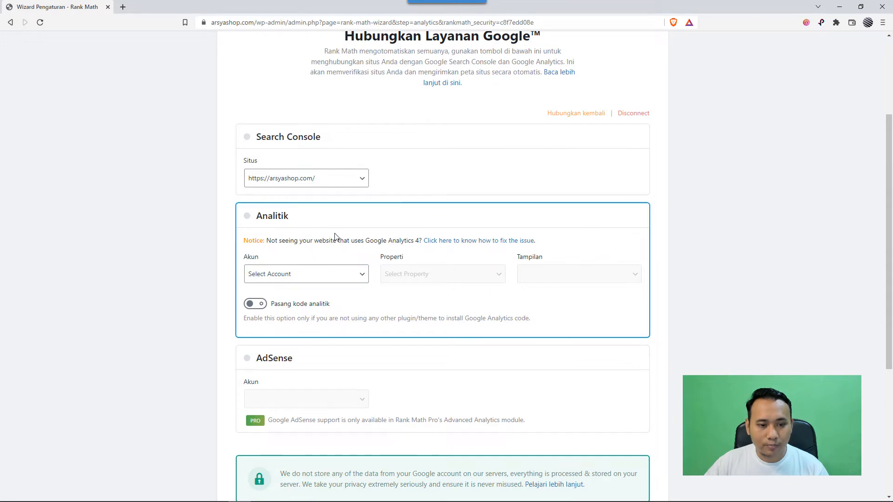
pyautogui.scroll(-5, 405, 254)
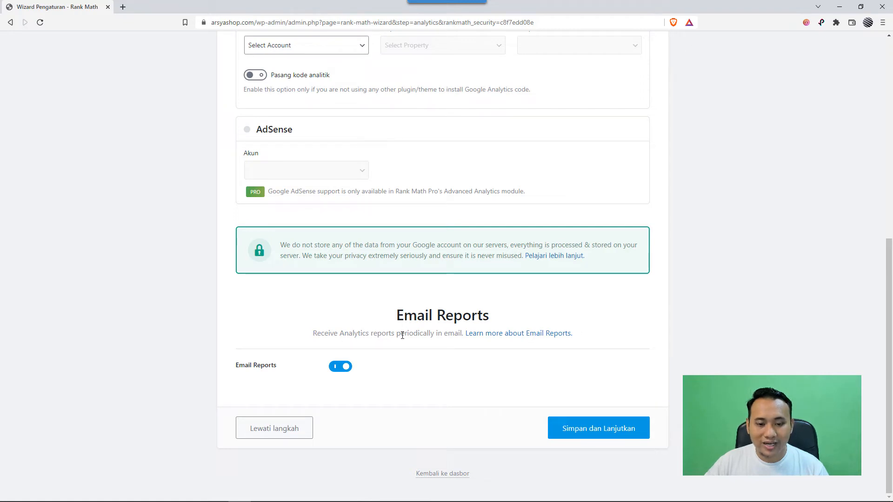
pyautogui.scroll(8, 407, 335)
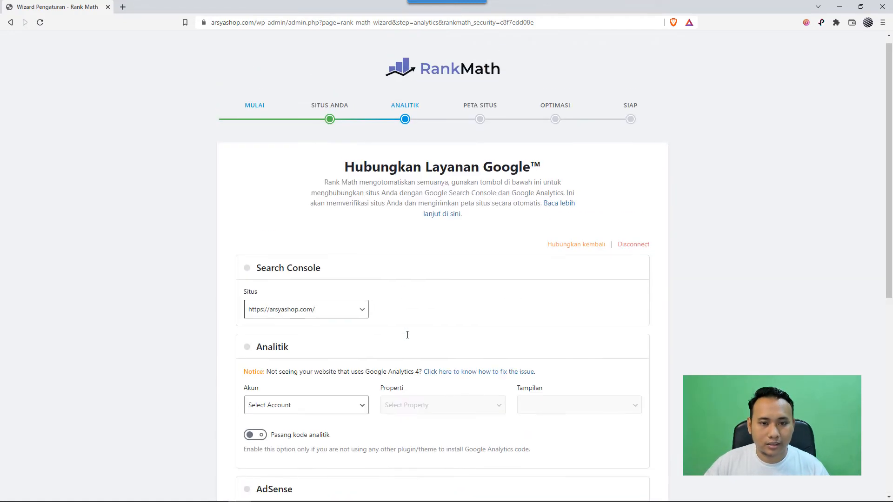
pyautogui.scroll(-8, 407, 335)
pyautogui.scroll(8, 342, 371)
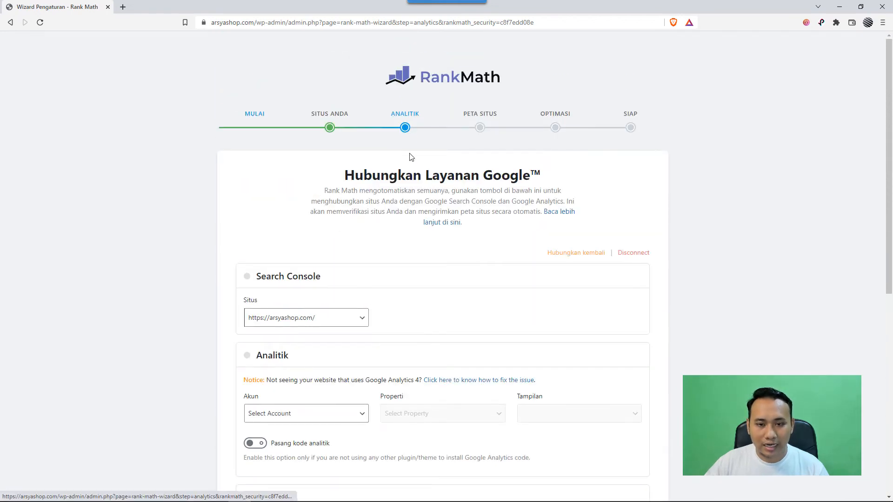
pyautogui.scroll(-8, 421, 242)
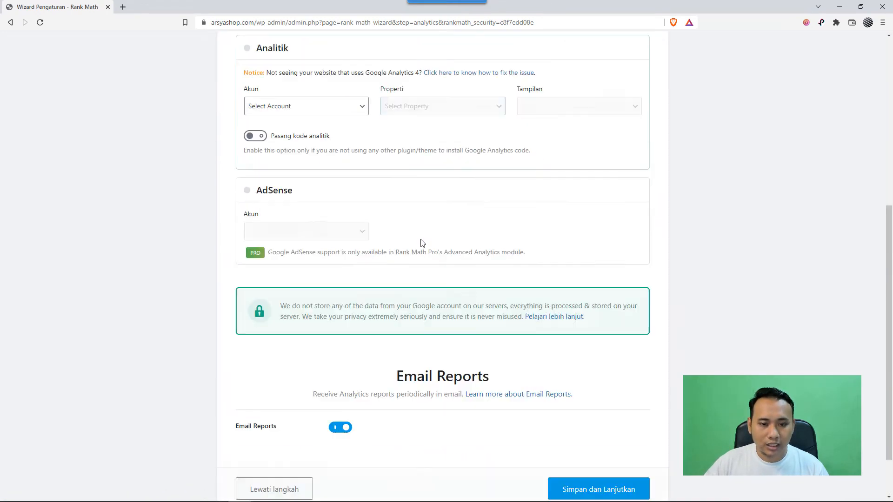
pyautogui.scroll(3, 449, 300)
pyautogui.scroll(-3, 600, 411)
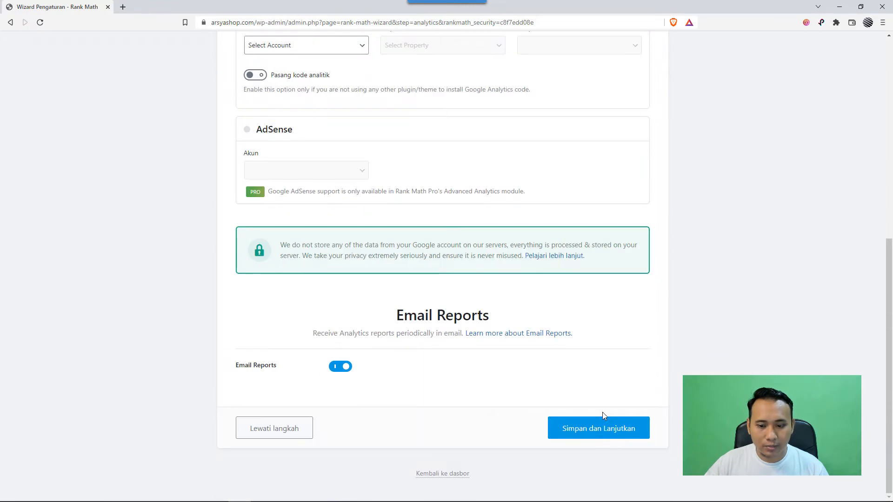
pyautogui.click(611, 432)
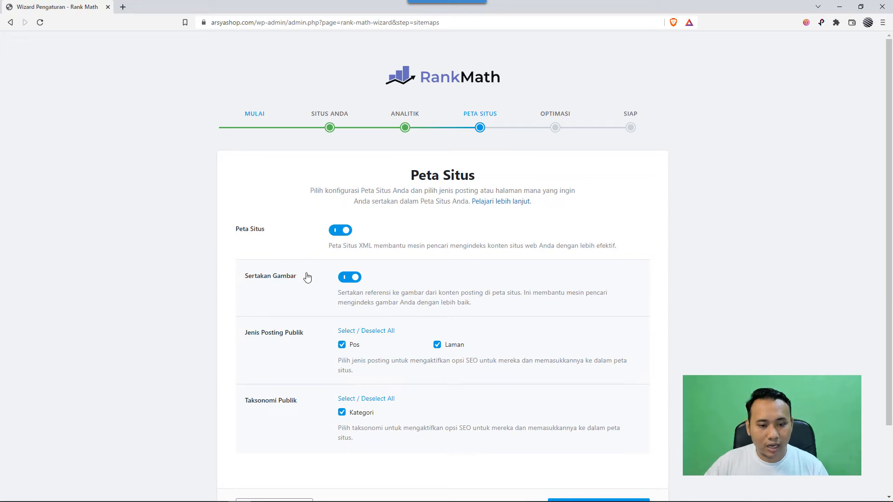
# - Keep the sitemap enabled with images, Pos, Laman and Kategori included, and save to continue to the Optimasi stage
pyautogui.scroll(-2, 302, 278)
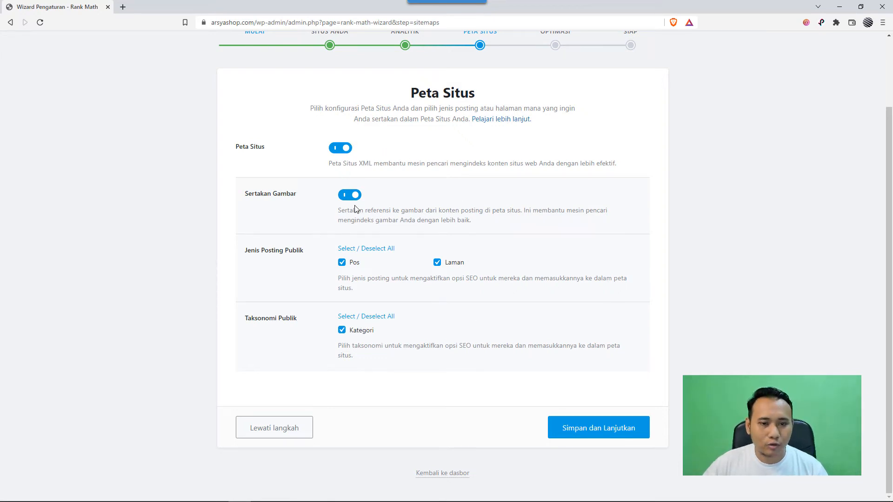
pyautogui.scroll(2, 464, 332)
pyautogui.scroll(-2, 507, 321)
pyautogui.click(604, 431)
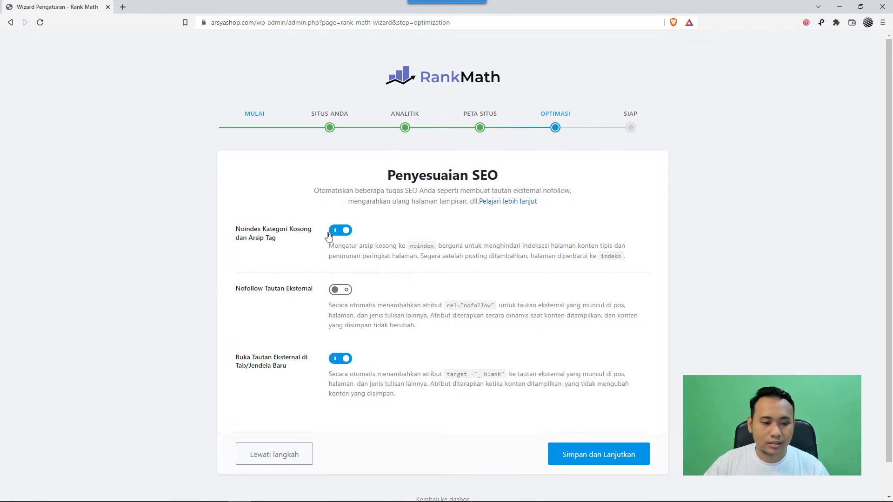
# - Save the Penyesuaian SEO settings with their current options and proceed to the advanced setup options
pyautogui.scroll(-1, 310, 275)
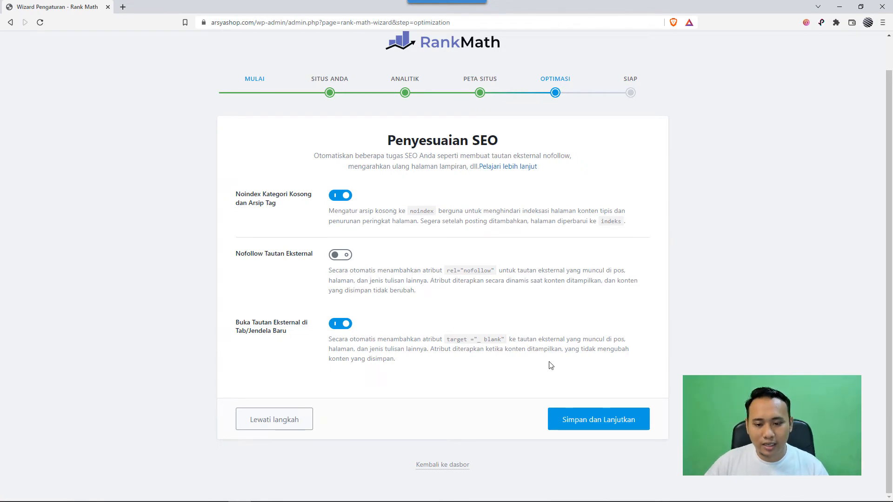
pyautogui.click(598, 424)
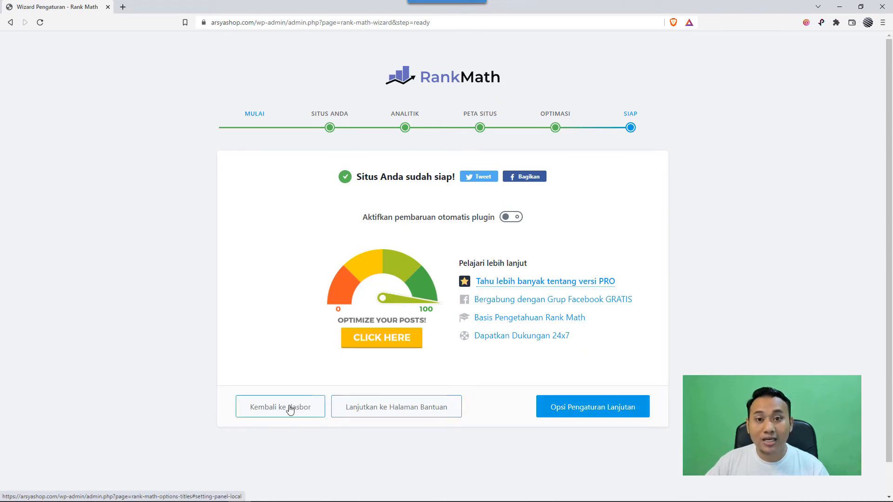
pyautogui.click(592, 402)
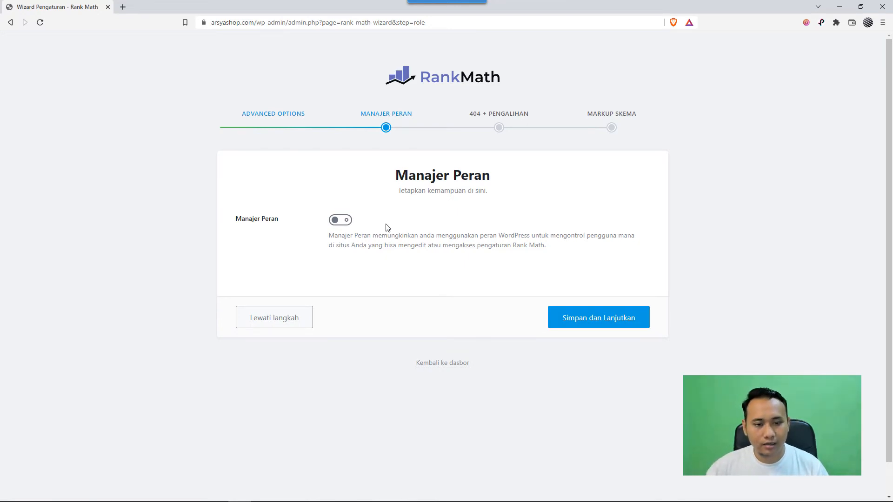
# - Preview the role capabilities of Manajer Peran, leave it turned off, and save to continue to the 404 + Pengalihan stage
pyautogui.click(345, 220)
pyautogui.scroll(-11, 324, 277)
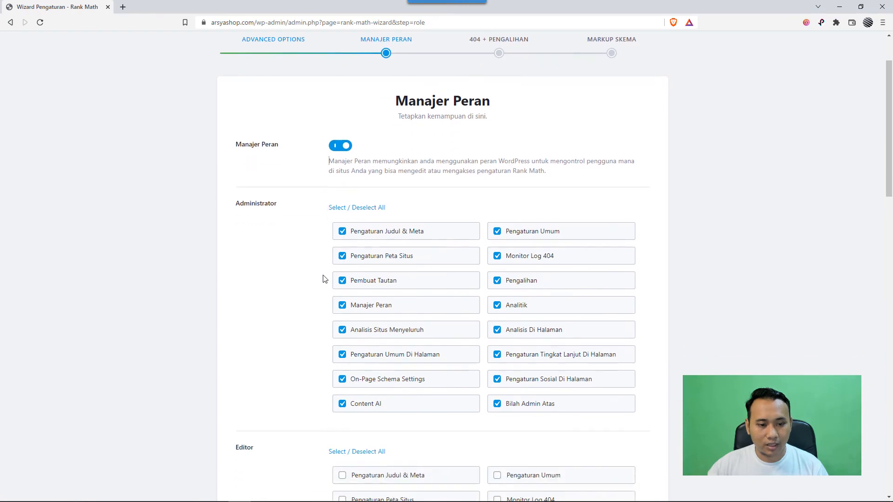
pyautogui.scroll(12, 324, 279)
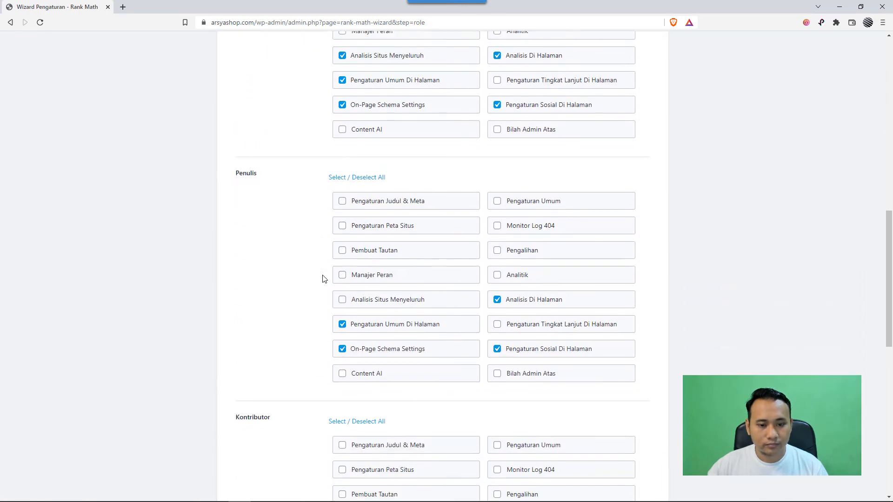
pyautogui.click(337, 221)
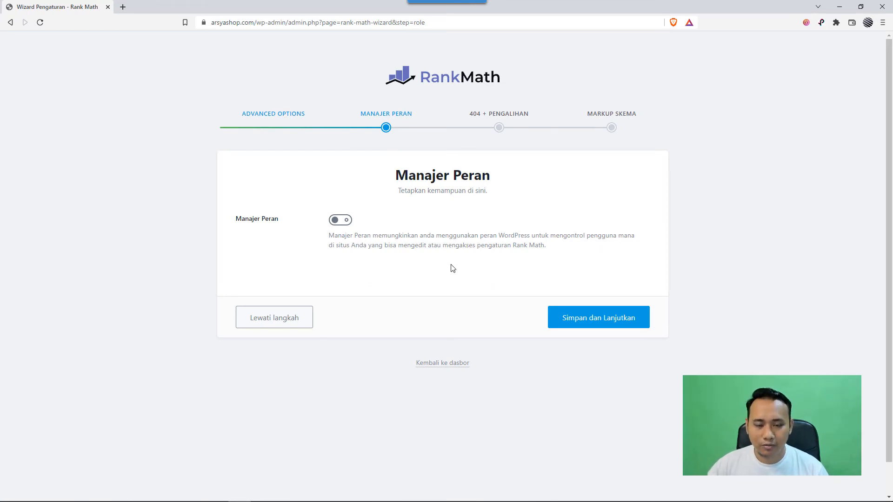
pyautogui.click(599, 321)
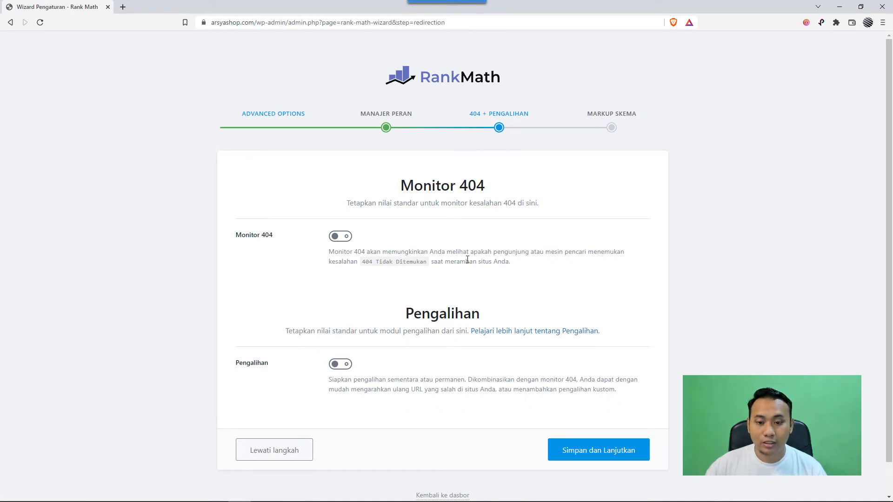
# - Enable both Monitor 404 and Pengalihan, and save to continue to the Markup Skema stage
pyautogui.scroll(-1, 467, 260)
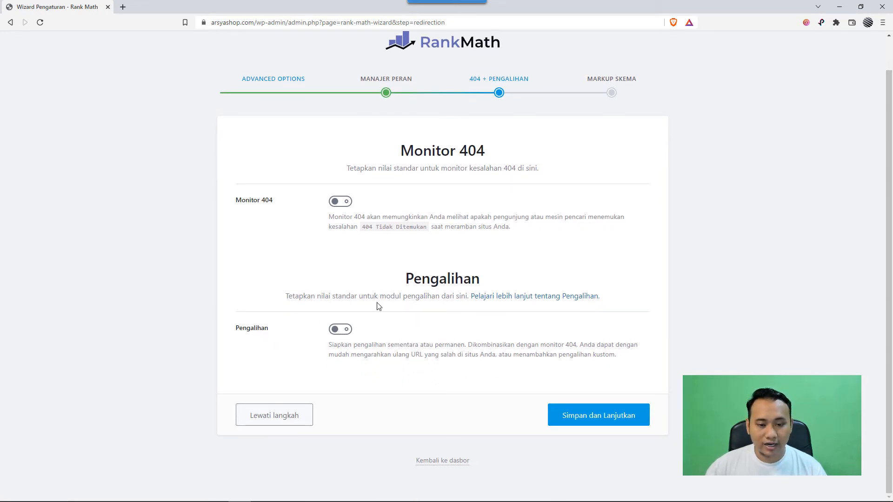
pyautogui.click(343, 203)
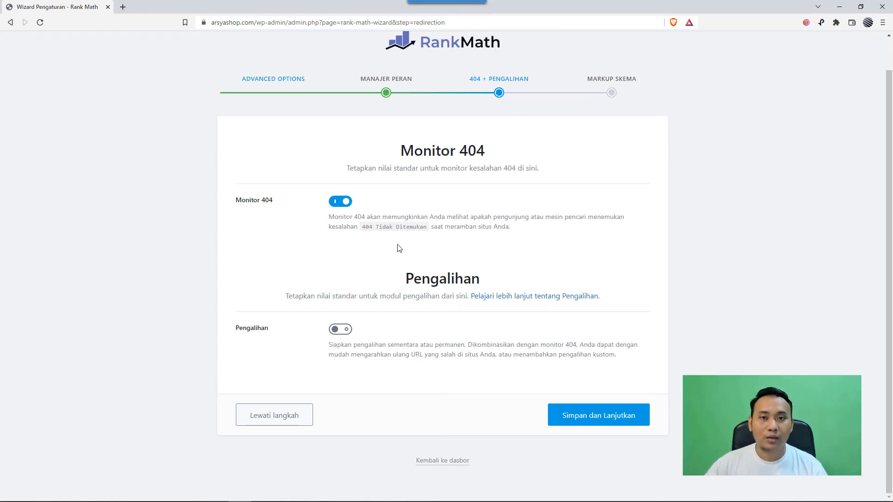
pyautogui.click(344, 333)
pyautogui.click(343, 331)
pyautogui.click(343, 204)
pyautogui.click(340, 207)
pyautogui.click(345, 330)
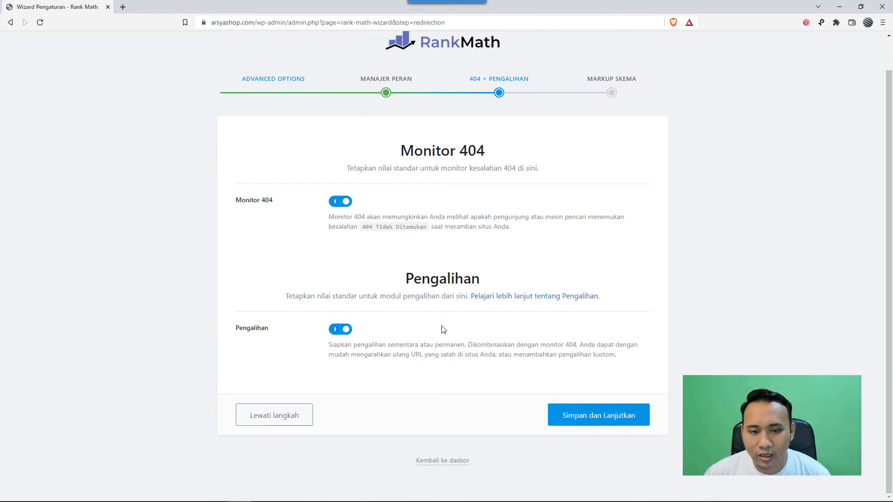
pyautogui.click(584, 418)
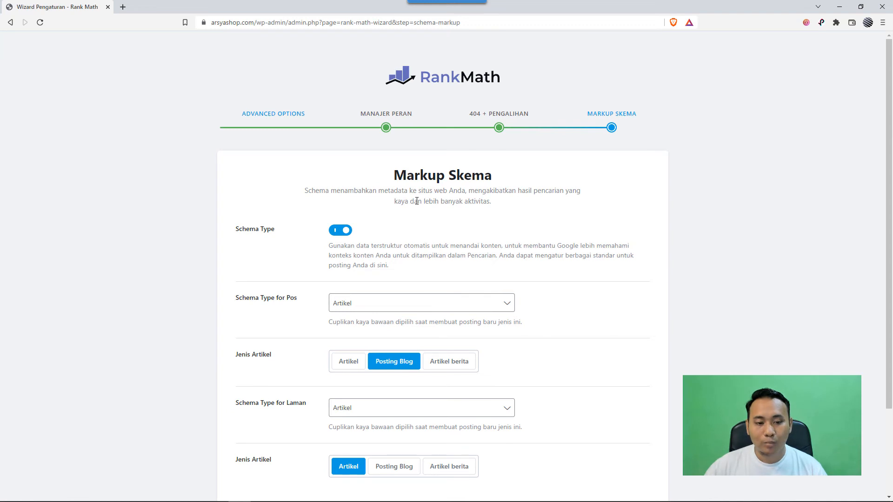
# - Examine the schema types available for Pos, leaving Artikel selected
pyautogui.scroll(-1, 417, 238)
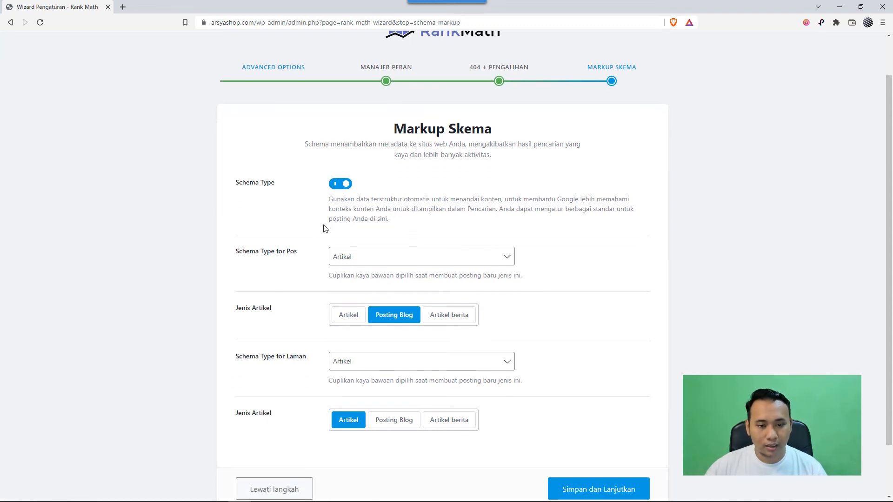
pyautogui.scroll(-1, 290, 234)
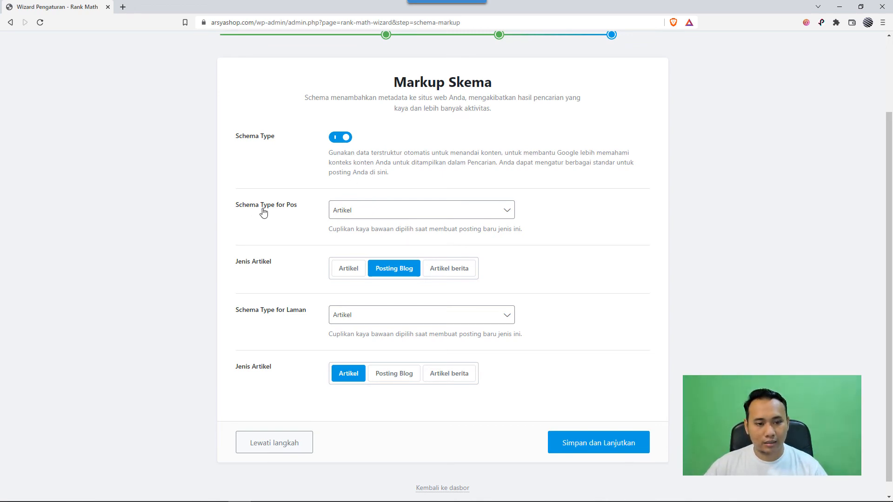
pyautogui.click(358, 214)
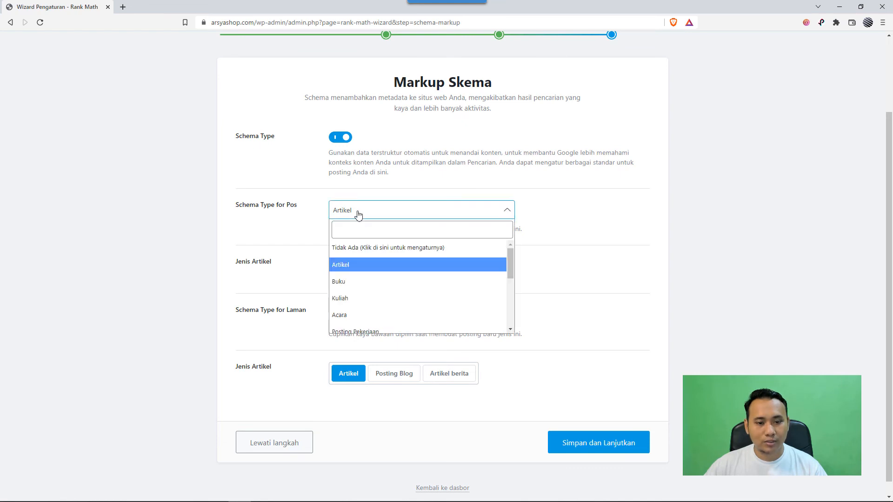
pyautogui.scroll(-2, 370, 272)
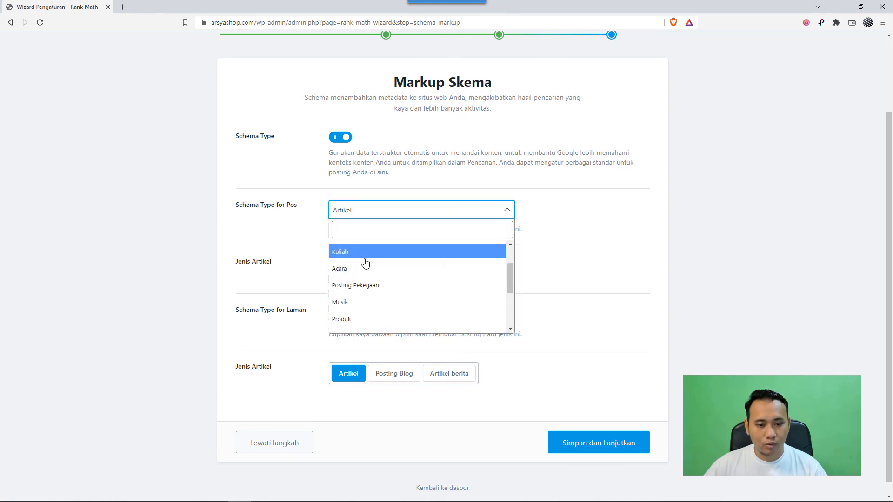
pyautogui.scroll(-1, 365, 274)
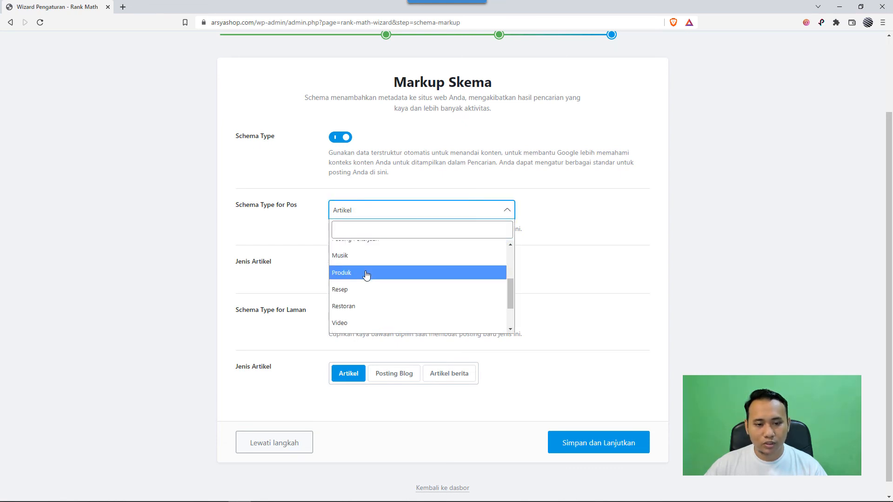
pyautogui.scroll(-1, 369, 298)
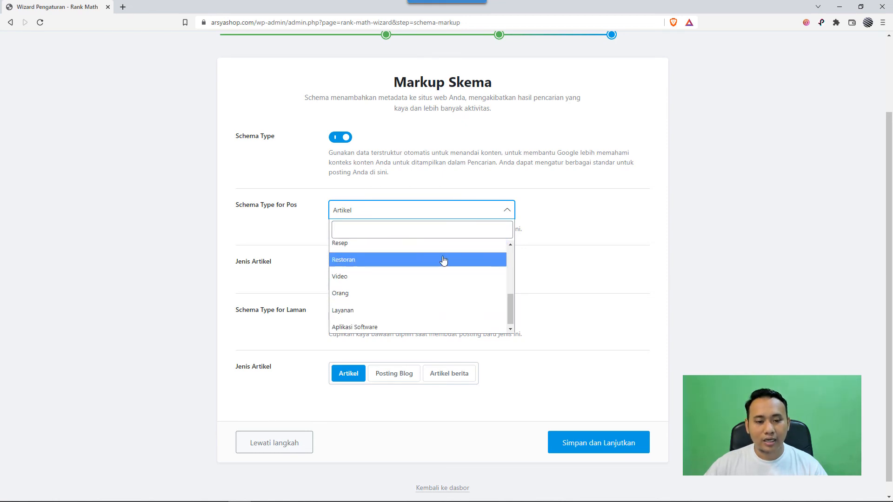
pyautogui.click(324, 228)
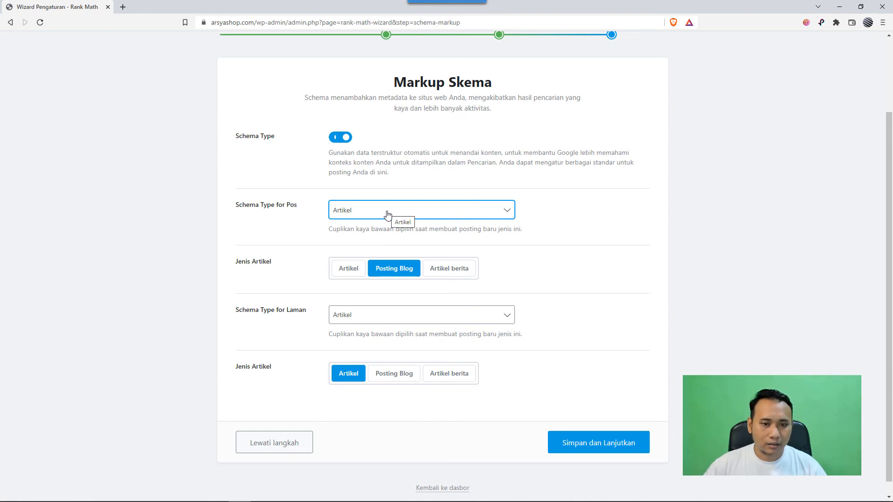
pyautogui.click(353, 216)
pyautogui.scroll(-1, 359, 274)
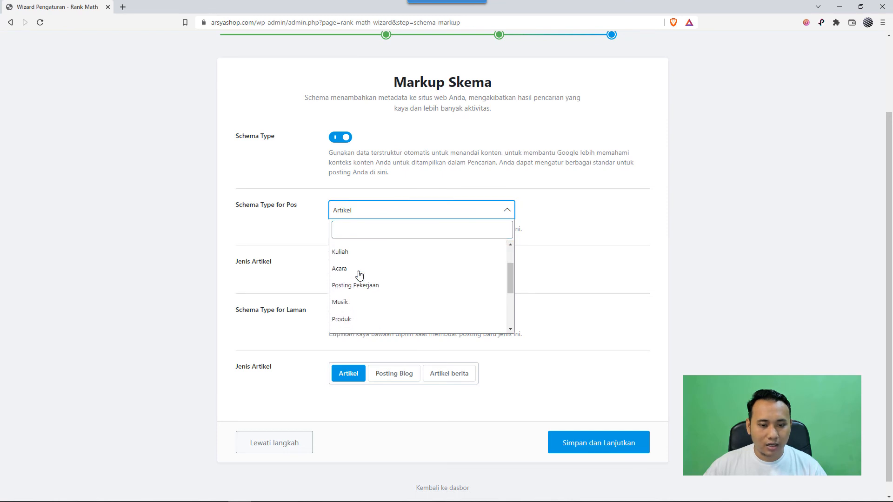
pyautogui.scroll(-2, 360, 295)
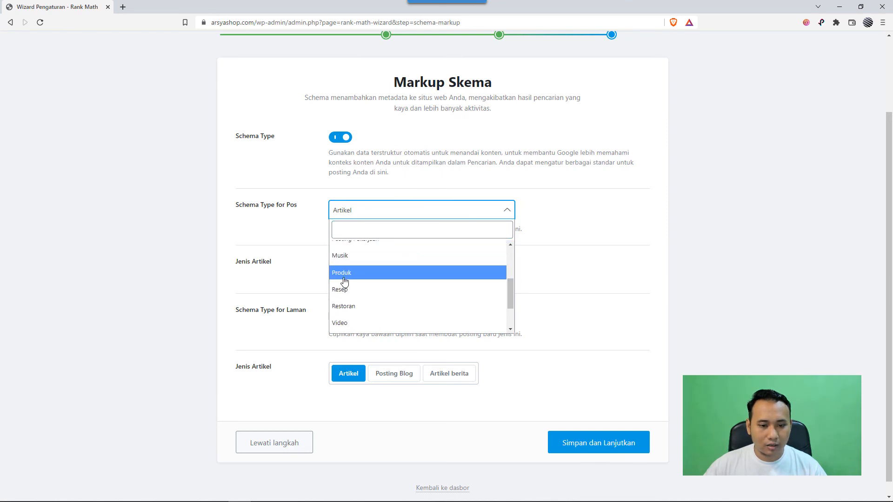
pyautogui.click(260, 217)
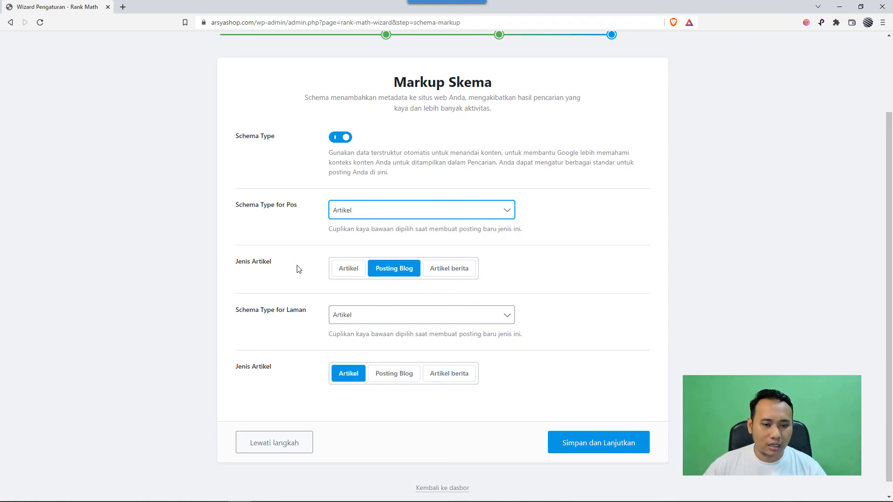
# - Set the Jenis Artikel for Pos to Artikel
pyautogui.click(351, 273)
pyautogui.click(390, 277)
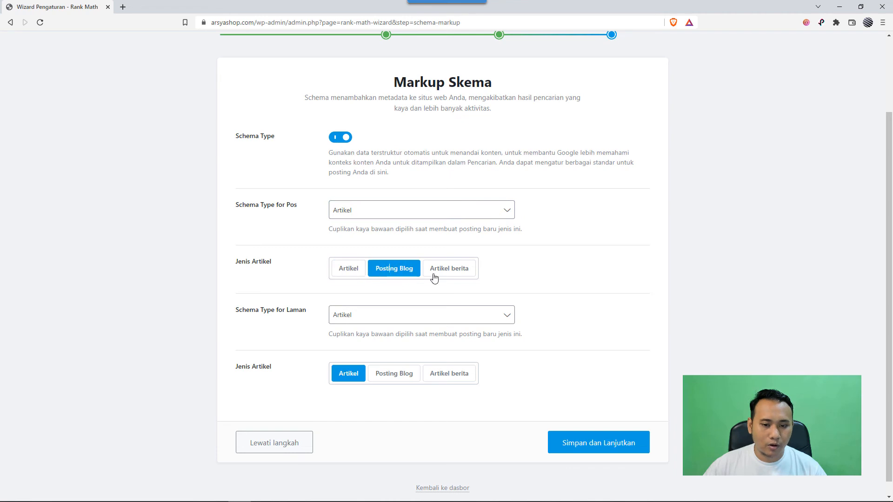
pyautogui.click(437, 278)
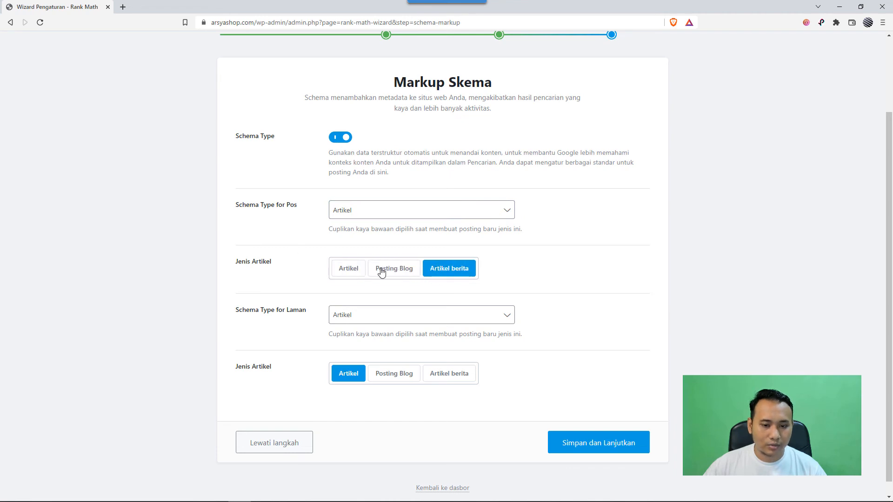
pyautogui.click(351, 272)
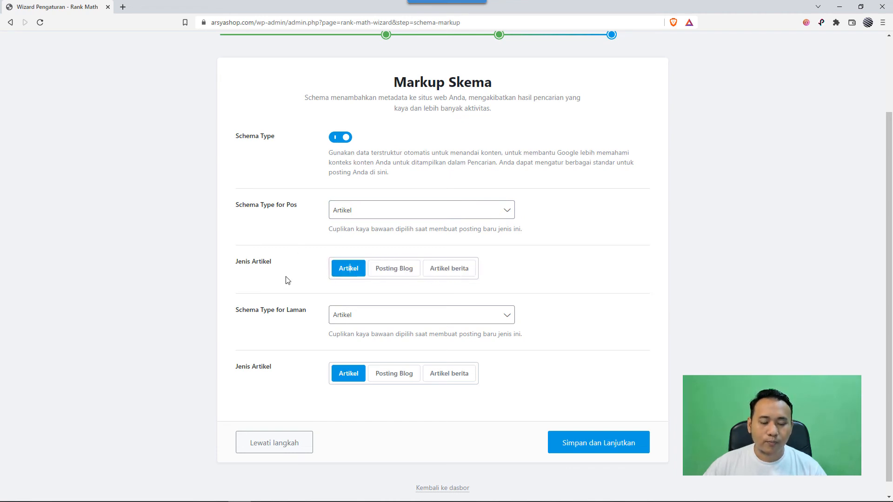
# - Examine the schema types available for Laman, leaving Artikel selected
pyautogui.click(359, 317)
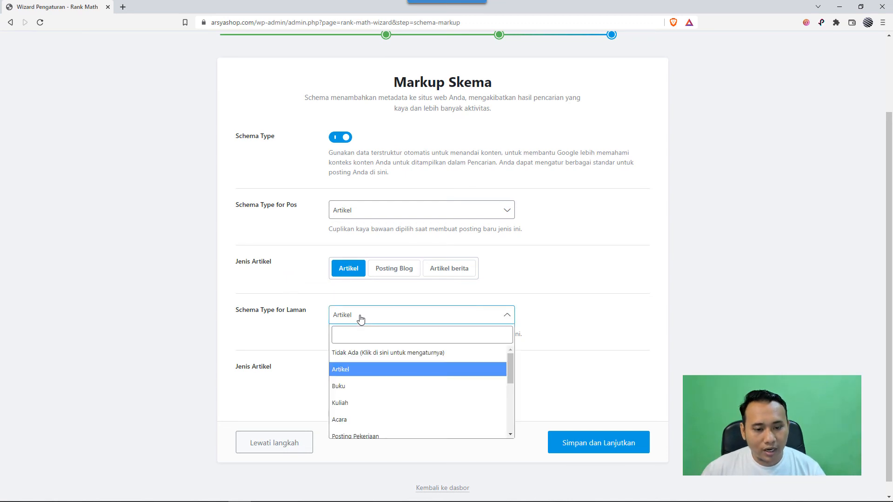
pyautogui.scroll(-2, 372, 372)
pyautogui.scroll(-3, 381, 383)
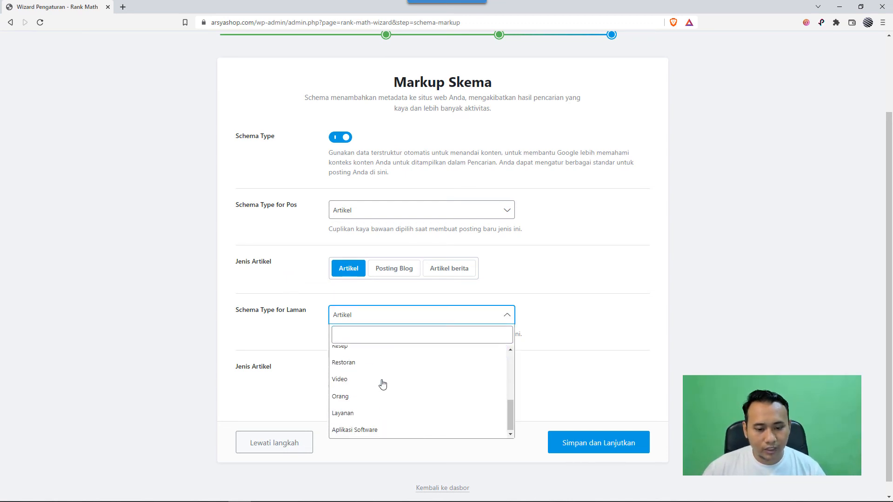
pyautogui.click(280, 342)
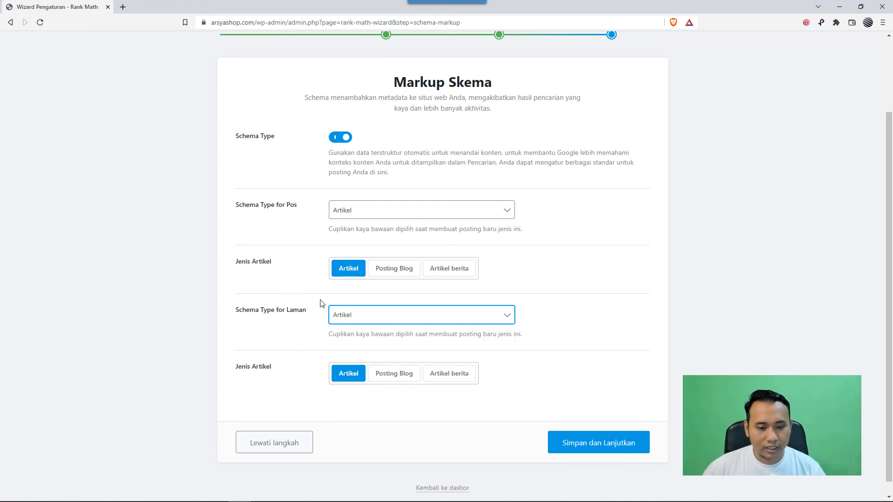
pyautogui.click(693, 344)
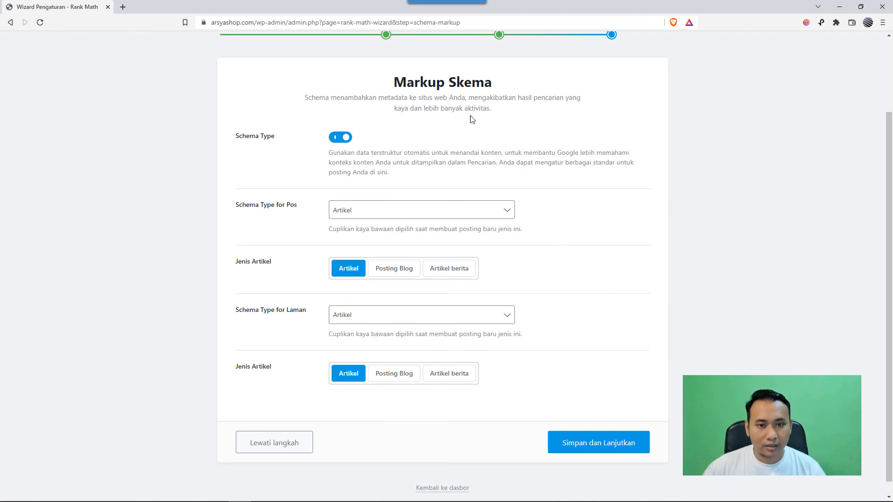
# - Save the Markup Skema settings with Artikel for both Pos and Laman, and continue to complete the setup wizard
pyautogui.scroll(2, 405, 205)
pyautogui.scroll(-3, 394, 216)
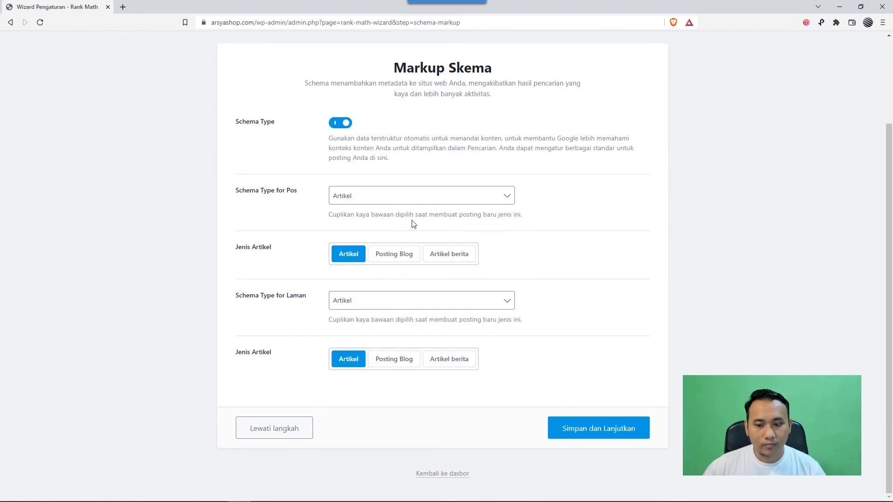
pyautogui.click(605, 430)
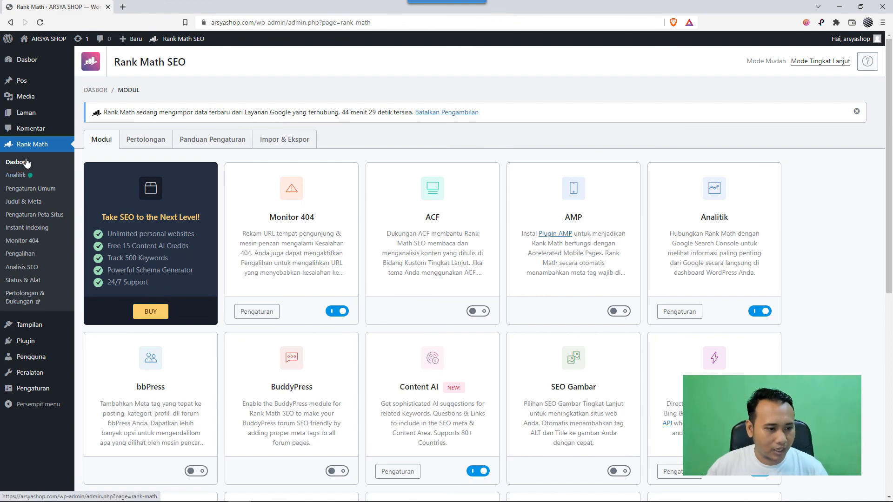
# - Review the modules on the Rank Math dashboard, from Monitor 404 through WooCommerce, and which of them are enabled
pyautogui.scroll(-3, 354, 230)
pyautogui.scroll(-6, 354, 233)
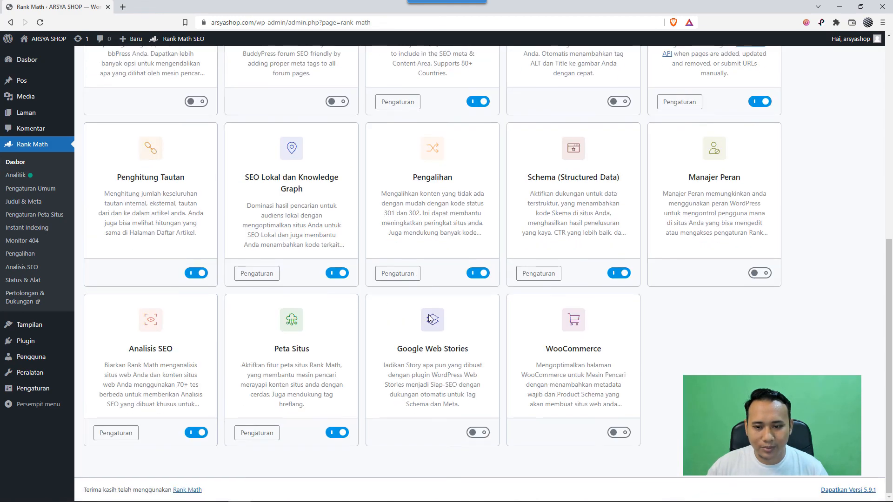
pyautogui.scroll(10, 413, 311)
pyautogui.scroll(-8, 413, 311)
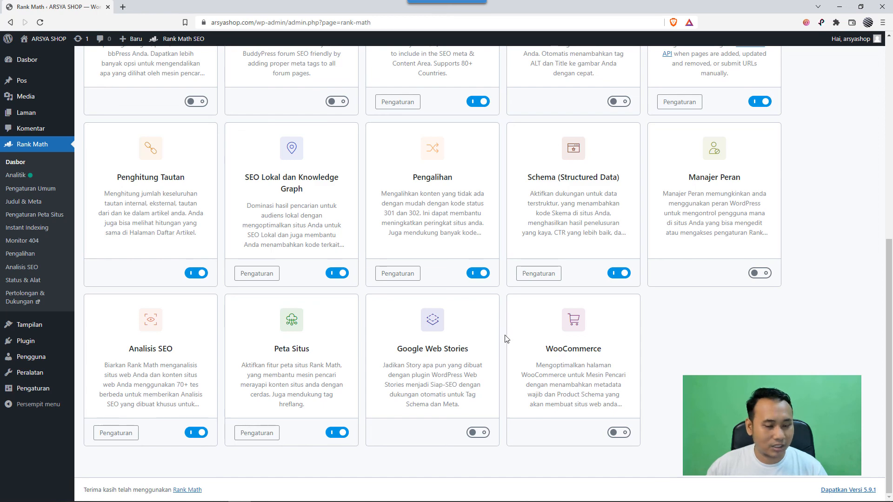
pyautogui.scroll(6, 512, 347)
pyautogui.scroll(2, 513, 348)
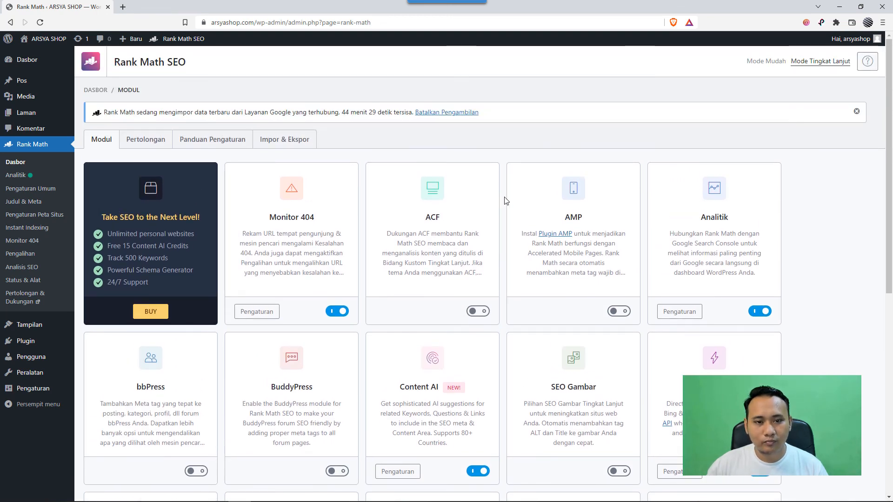